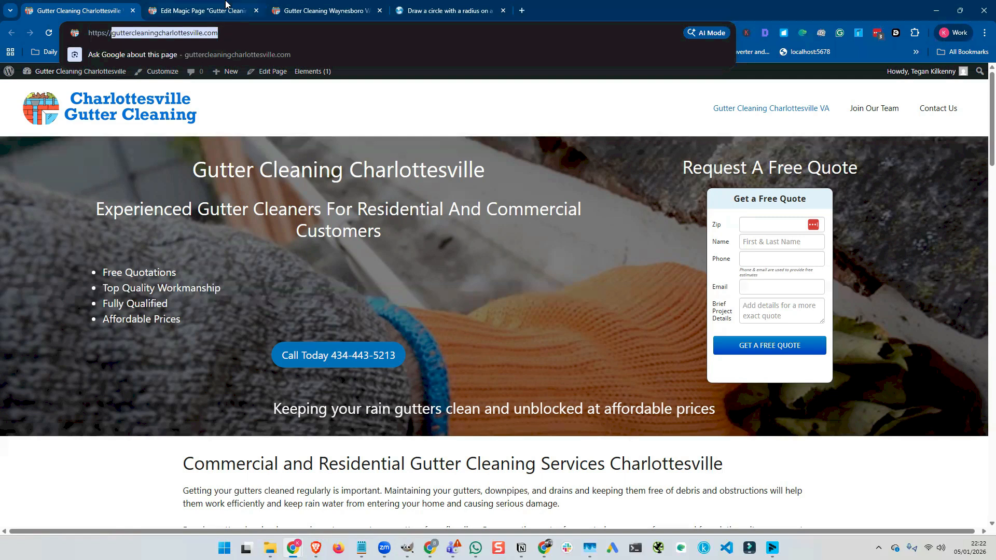
Review the Gutter Cleaning Waynesboro site and the 30-mile radius circle around Charlottesville VA on the Map Developers map
click(306, 11)
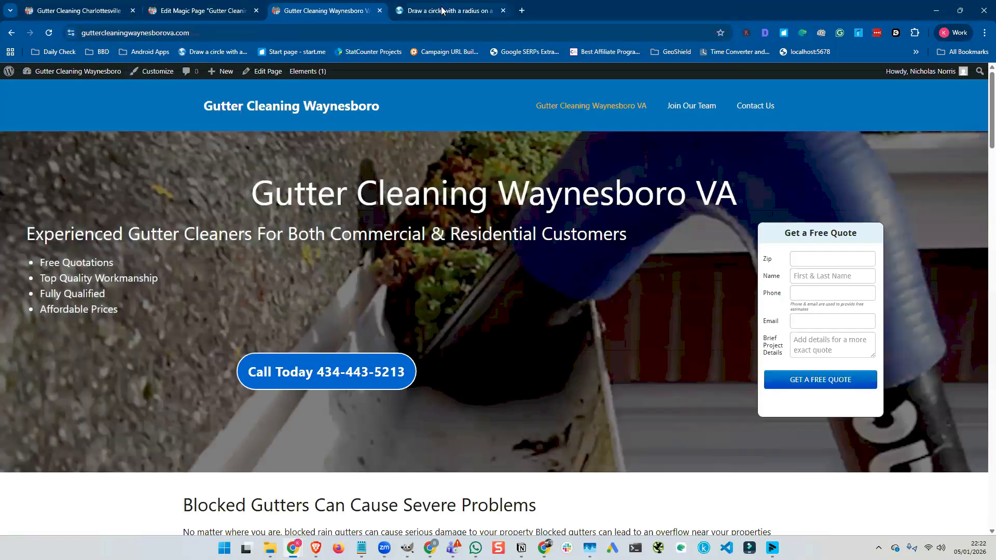
click(441, 10)
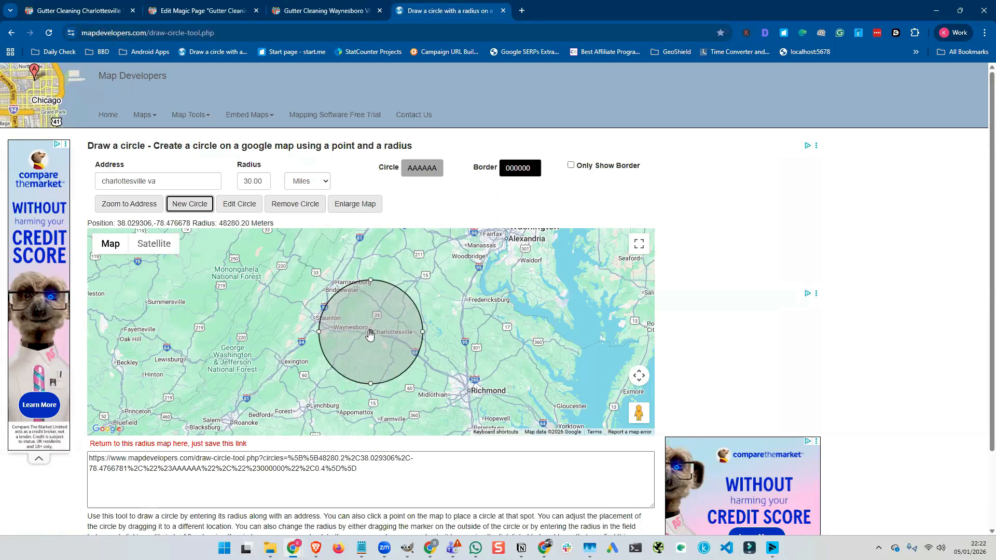
click(638, 375)
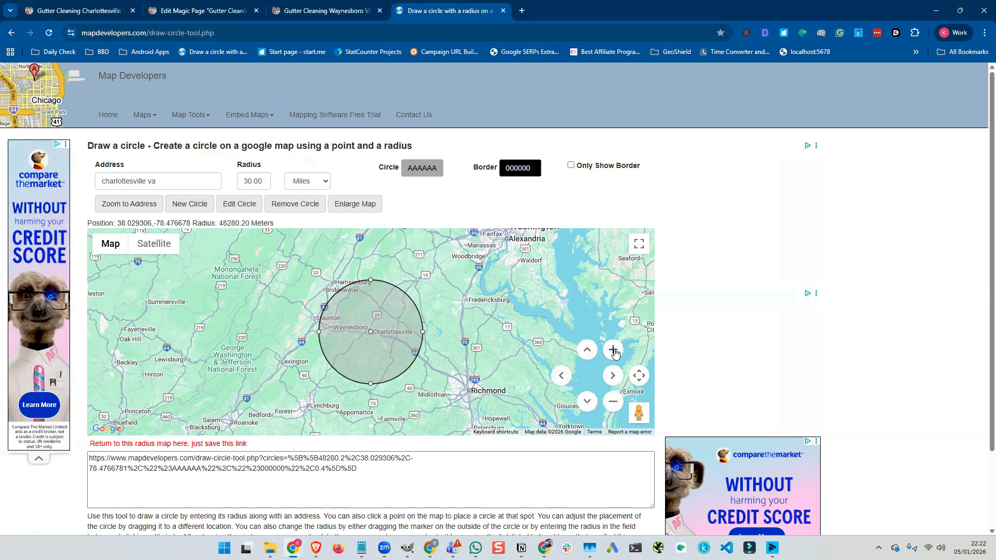
click(613, 351)
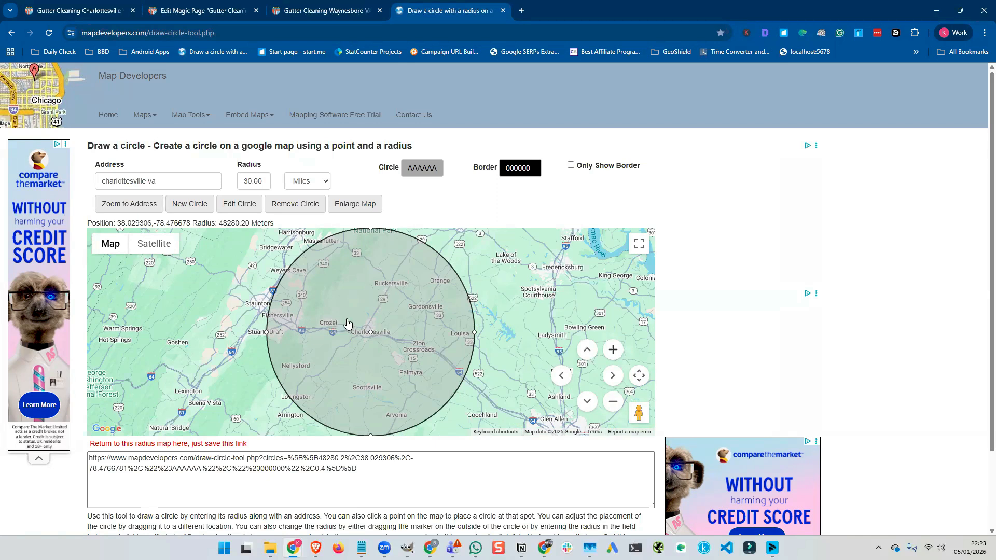
click(613, 350)
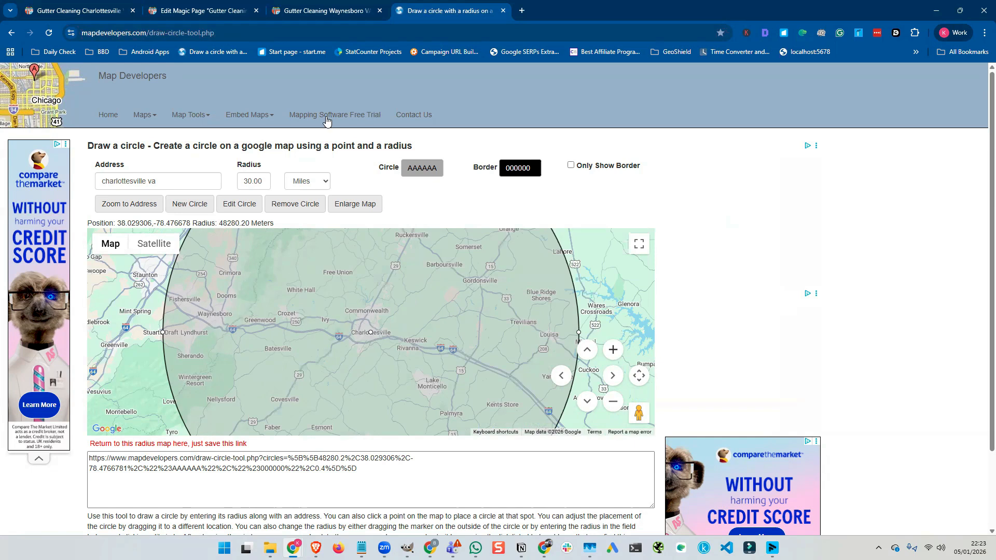
Examine the Commercial and Residential Gutter Cleaning Services heading and its text on the Charlottesville gutter cleaning home page
click(93, 12)
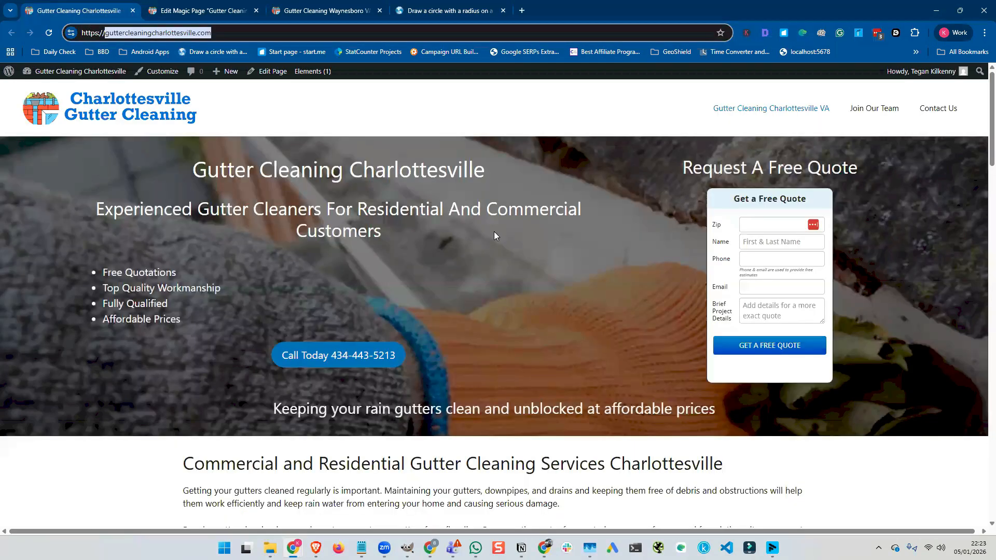
scroll(494, 232, down, 2)
scroll(494, 231, down, 1)
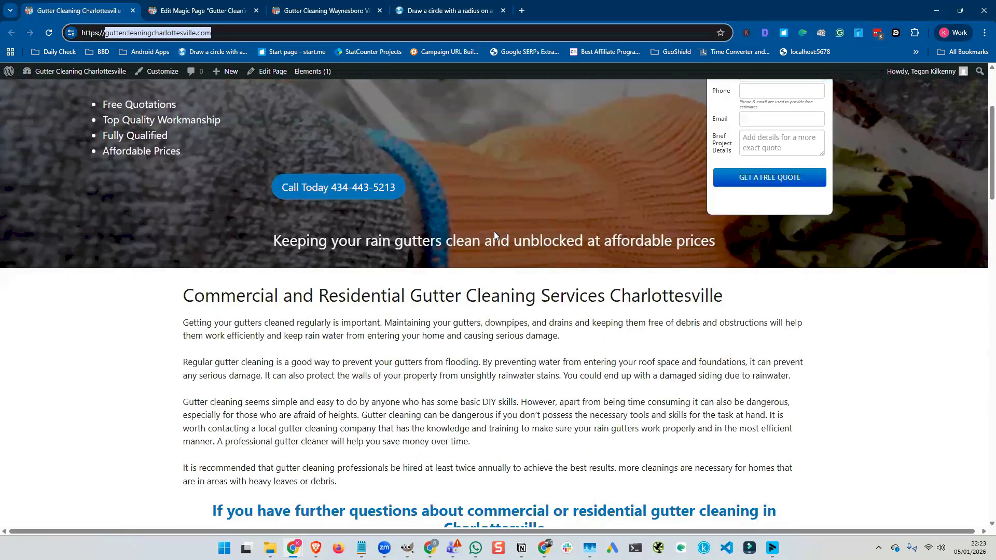
scroll(494, 232, down, 1)
drag(183, 259, 723, 259)
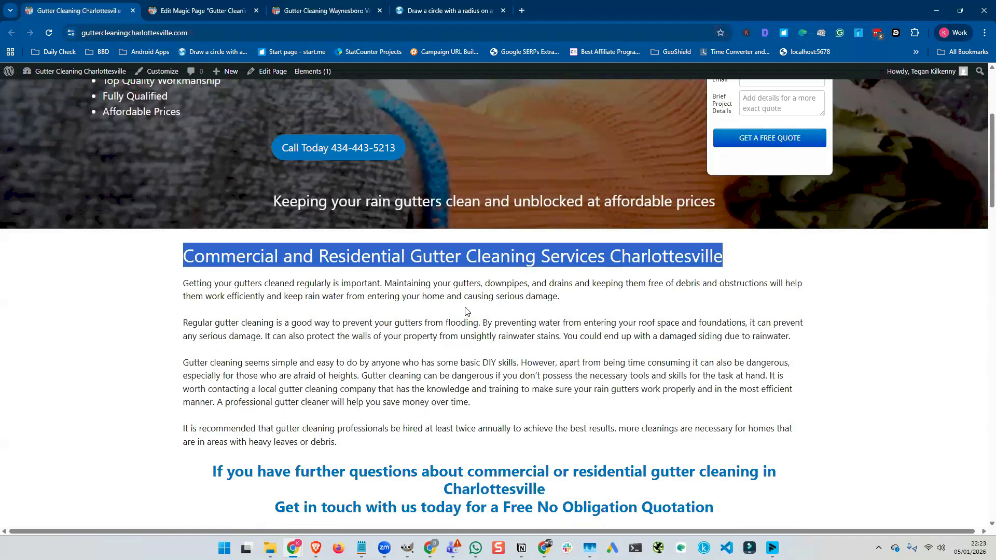
scroll(380, 333, down, 1)
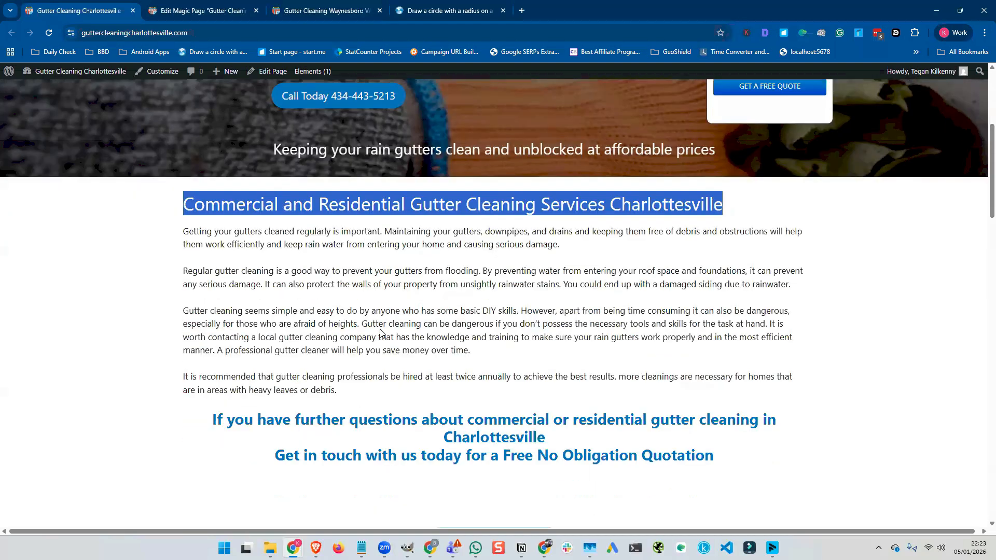
scroll(381, 333, down, 1)
scroll(380, 329, up, 1)
click(381, 325)
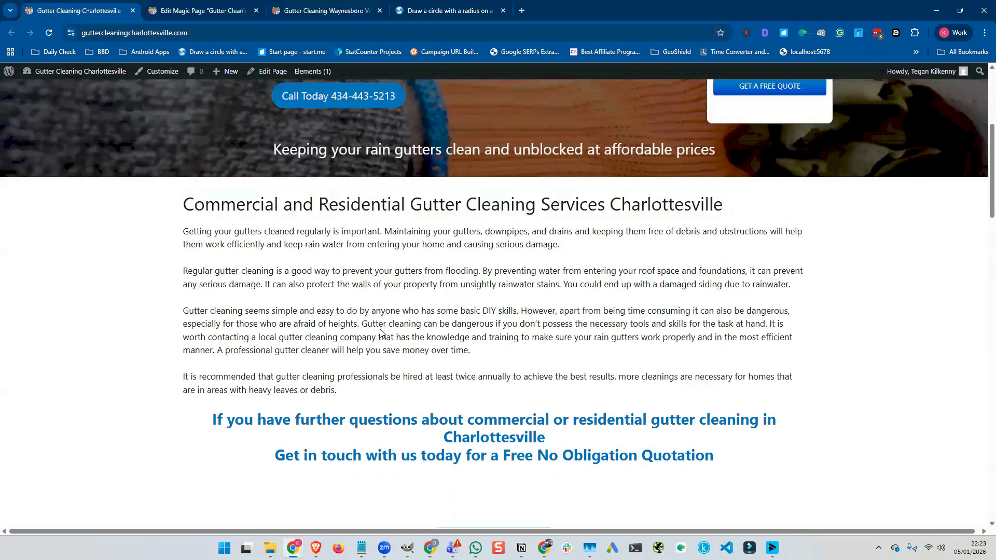
Compare the "Gutter cleaning can be dangerous" sentence with the services heading above it as candidate link text
drag(363, 323, 438, 324)
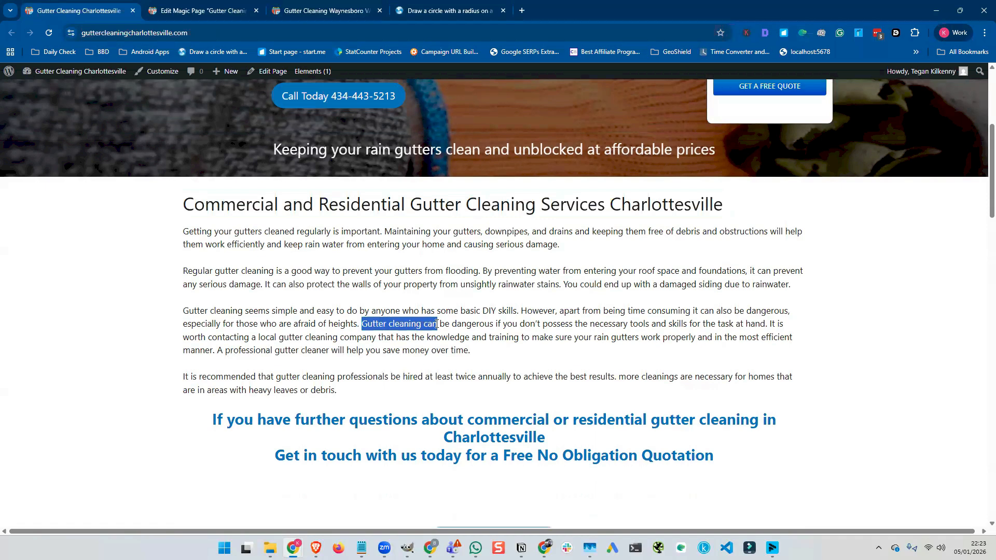
scroll(420, 335, down, 1)
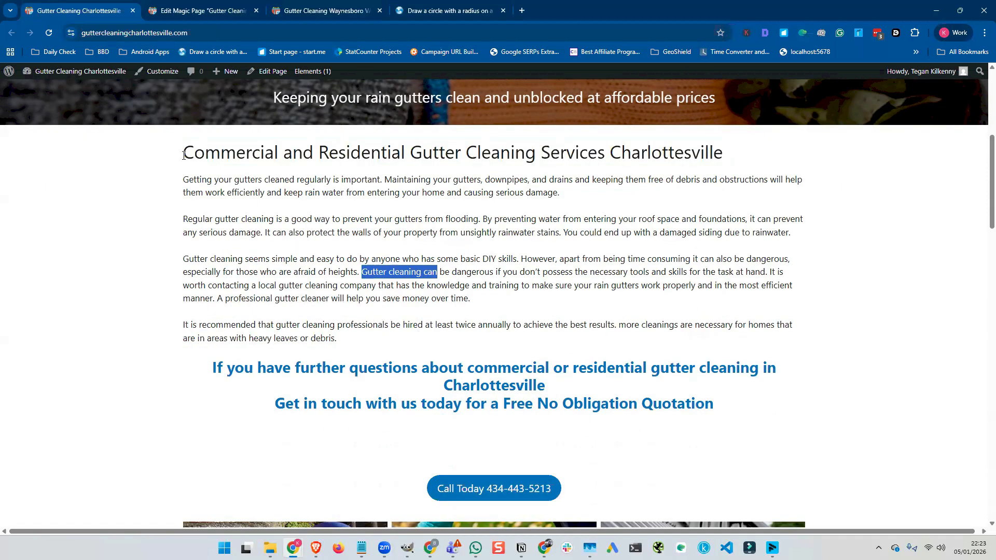
drag(184, 152, 722, 155)
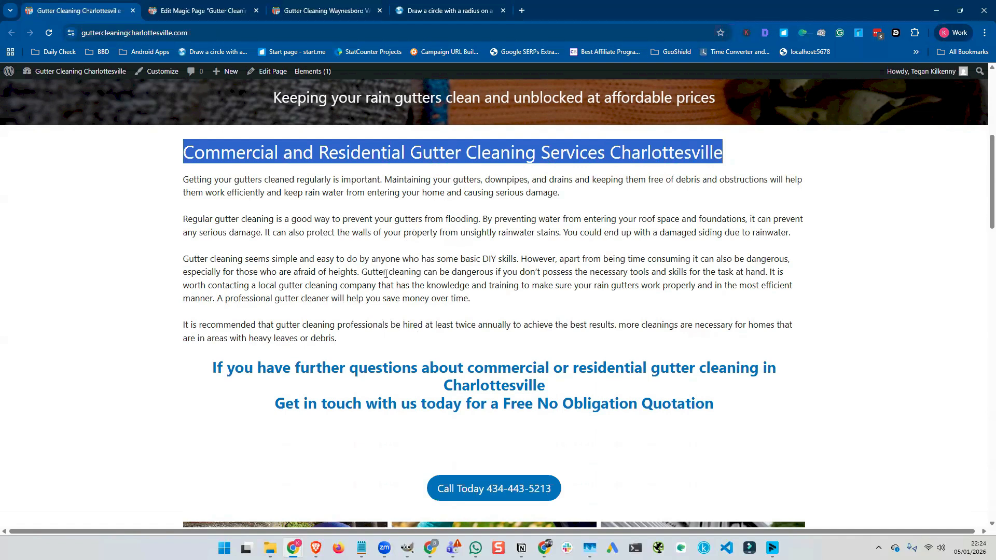
drag(362, 272, 458, 274)
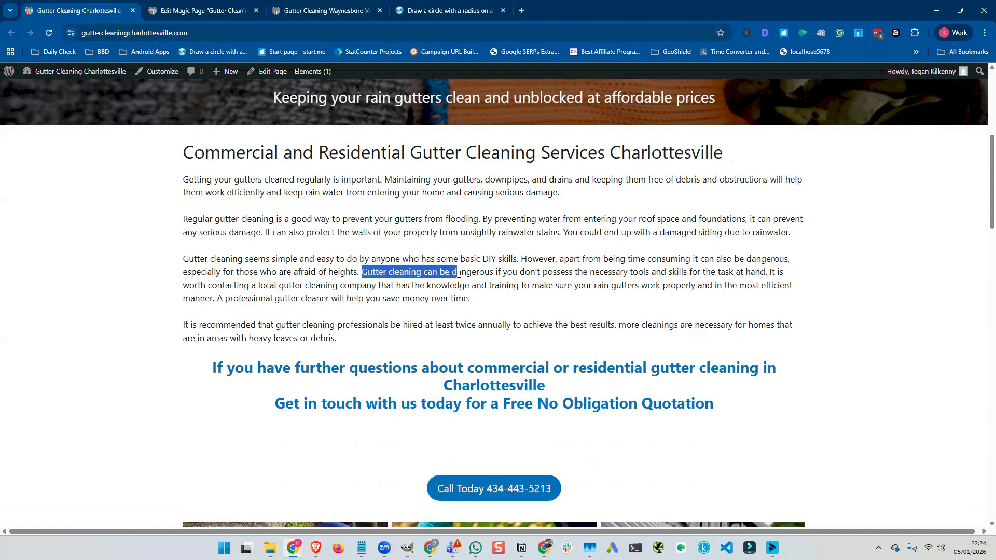
scroll(459, 272, down, 1)
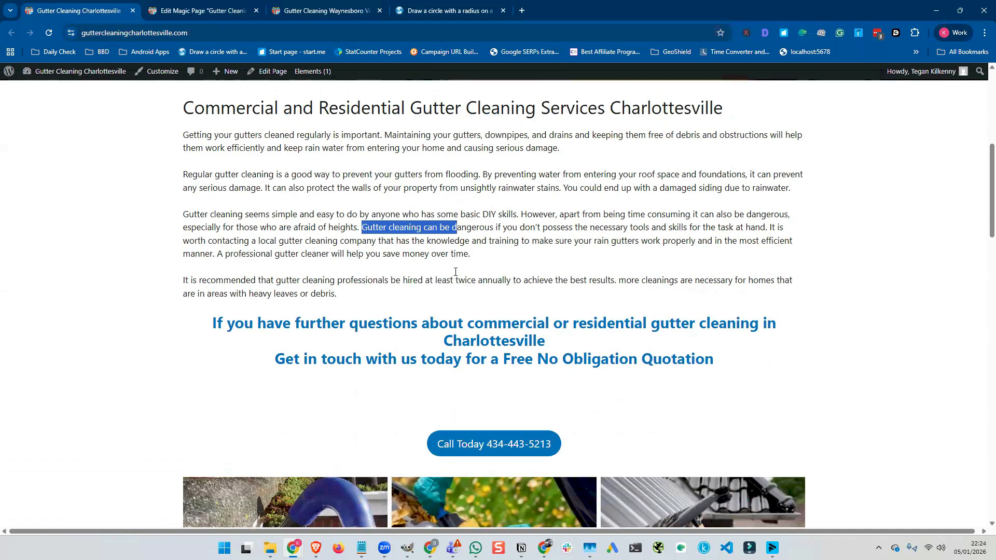
scroll(455, 272, up, 2)
scroll(455, 272, down, 5)
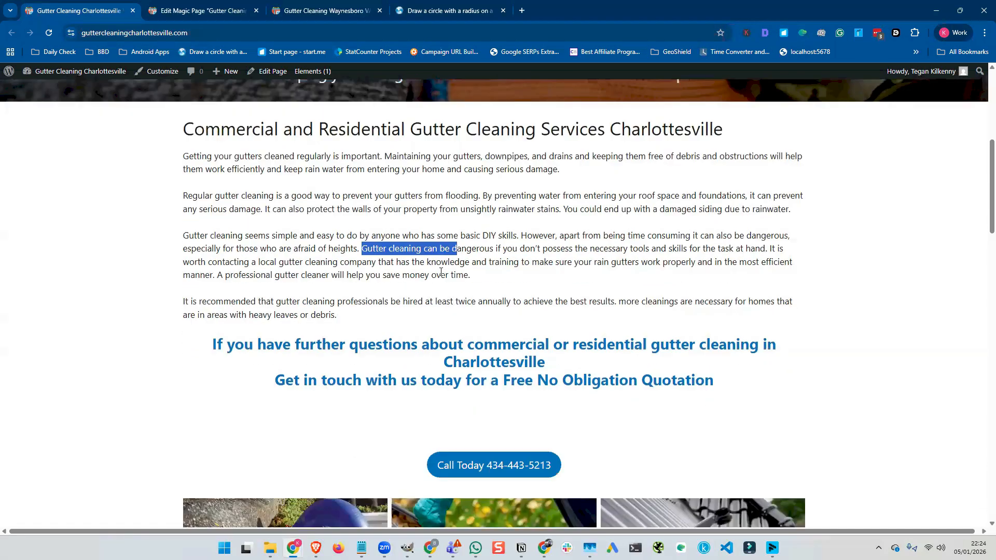
scroll(116, 275, up, 6)
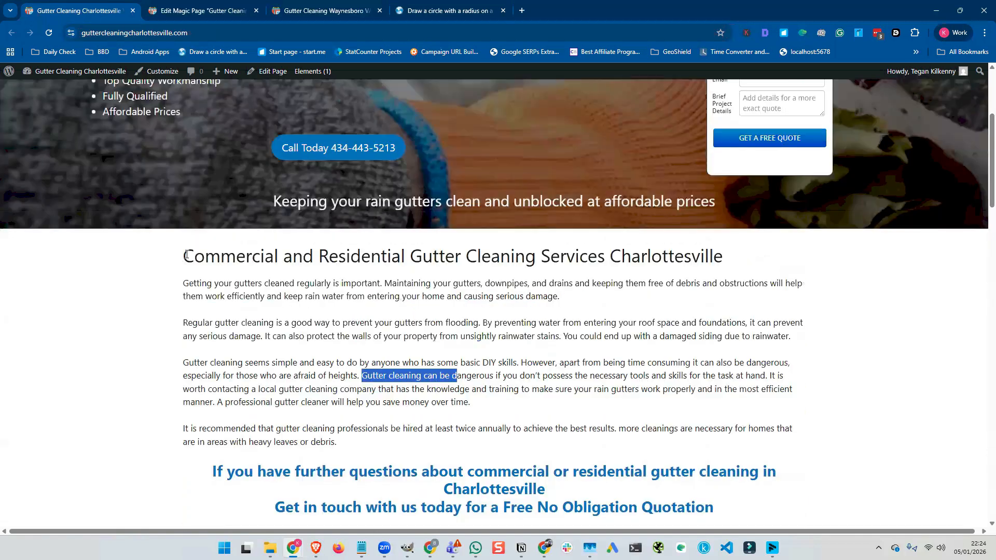
drag(187, 255, 509, 258)
drag(698, 257, 729, 260)
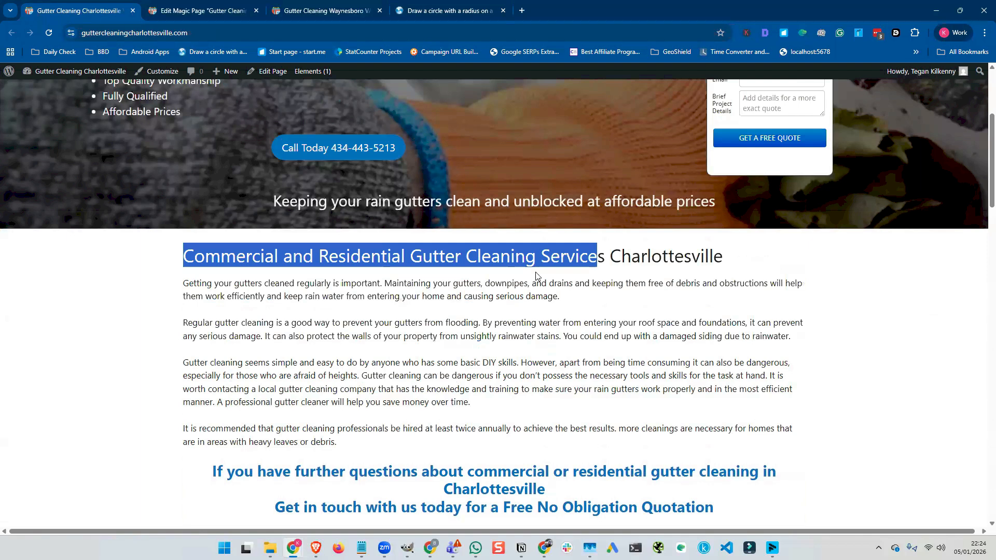
Copy the full spintax heading ending in "Gutter Cleaning Services [location]" from the Gutter Cleaning [location] Magic Page in the editor
click(209, 11)
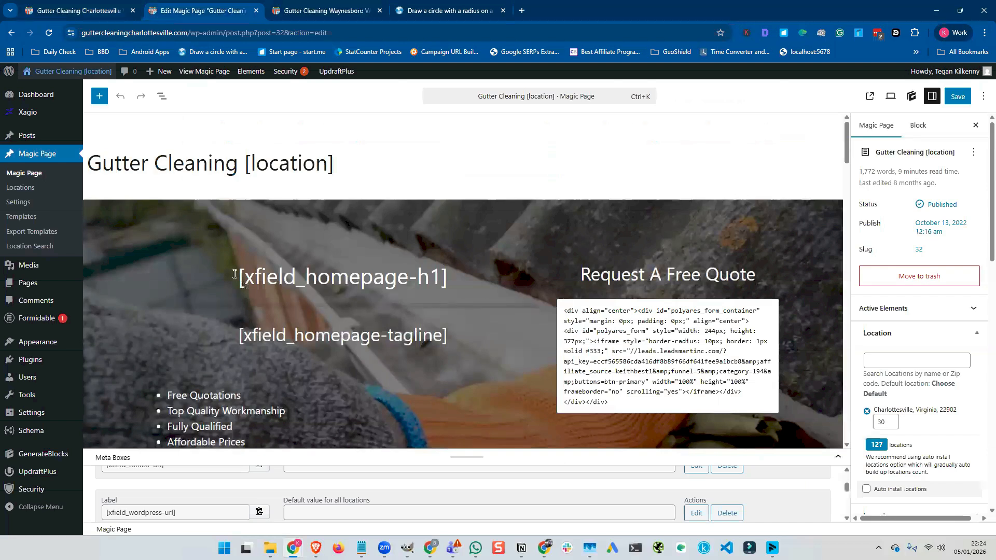
scroll(208, 275, down, 5)
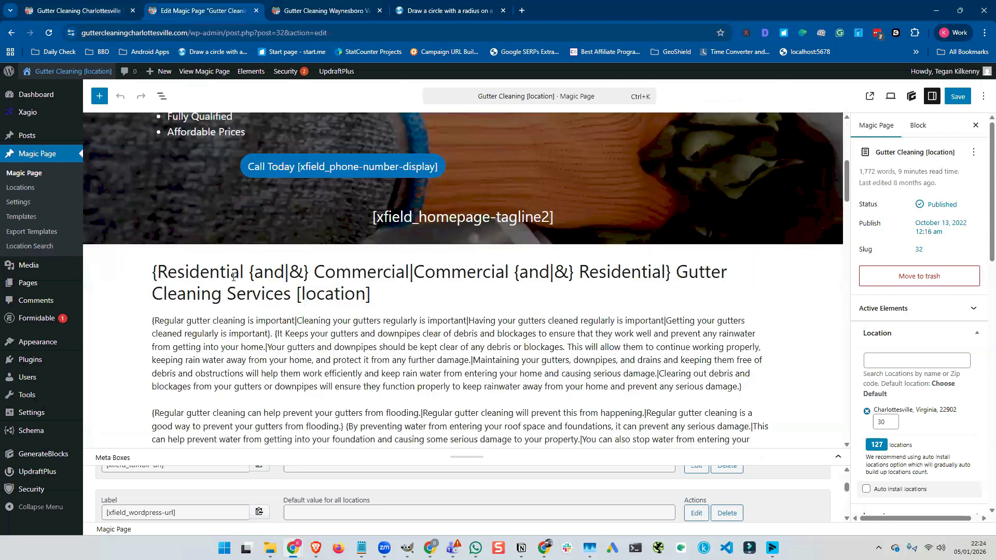
click(390, 295)
drag(162, 294, 365, 300)
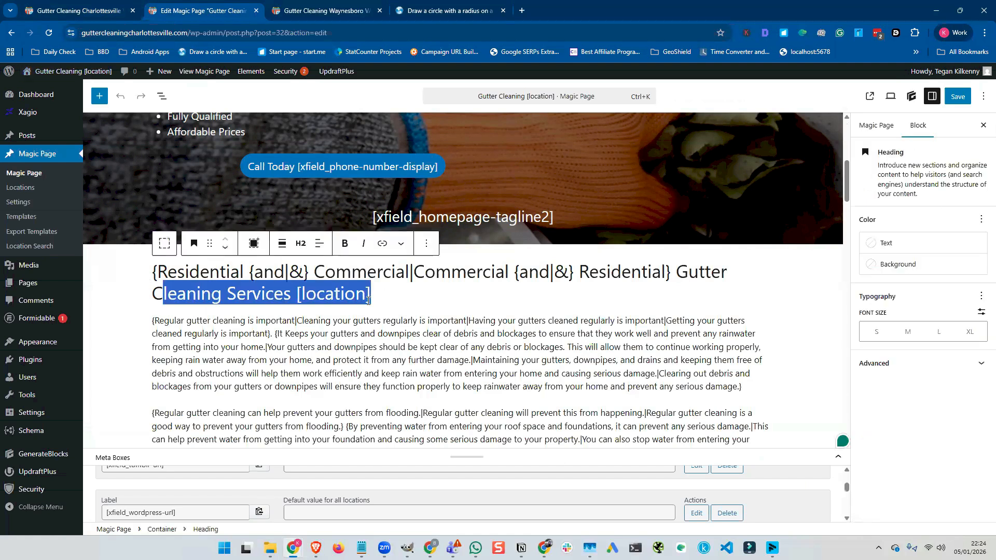
key(ctrl+a)
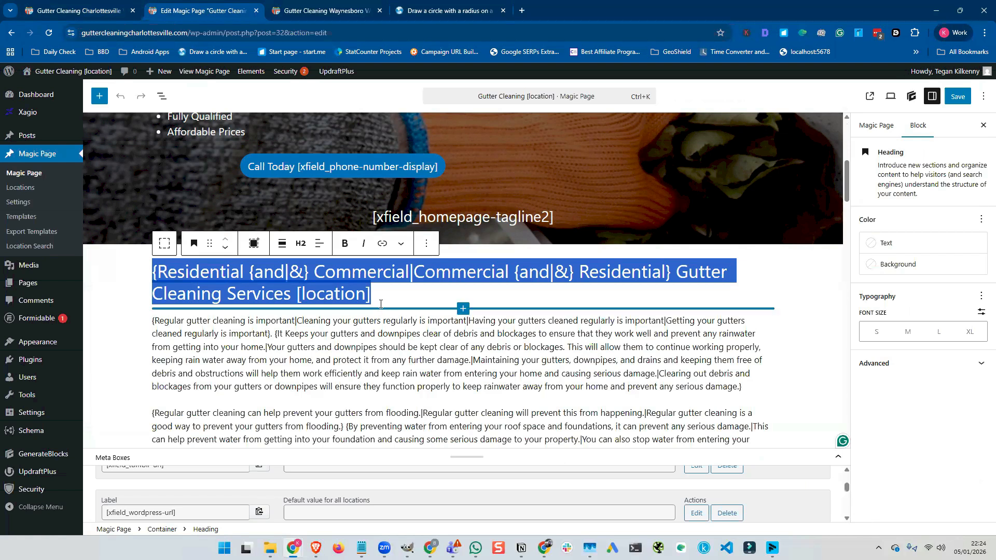
scroll(380, 304, down, 1)
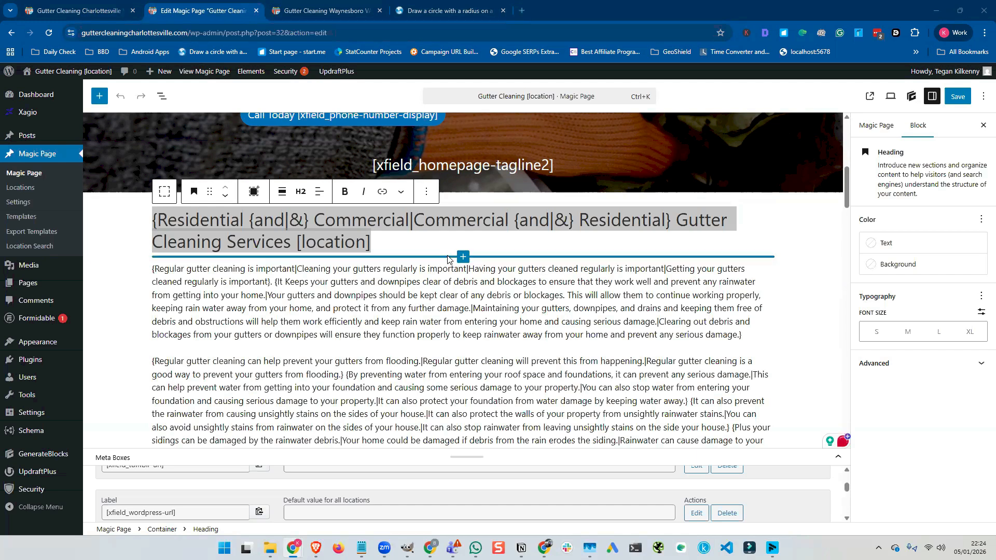
triple_click(327, 236)
key(ctrl+c)
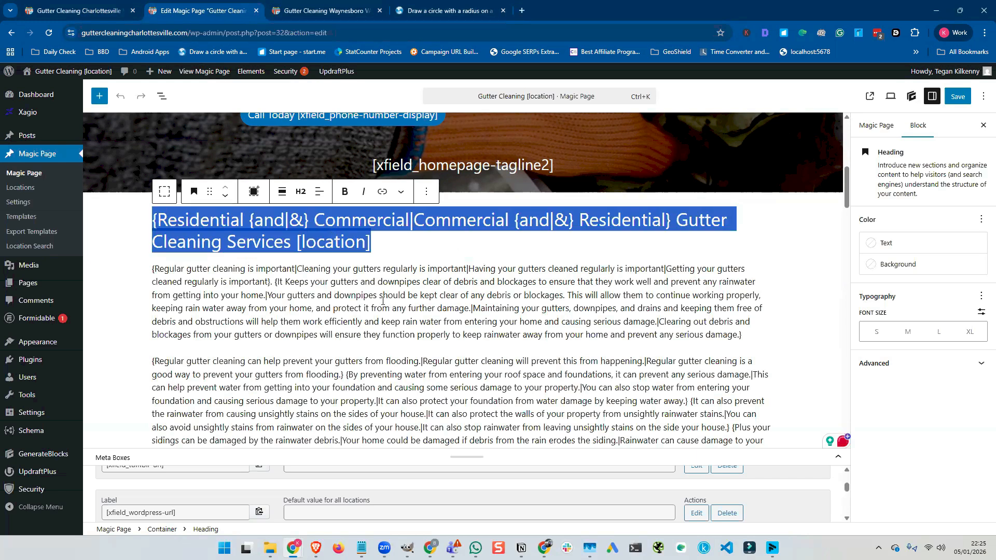
Enlarge the meta boxes area and add a new xField labelled link-data after the existing xFields
scroll(383, 301, down, 15)
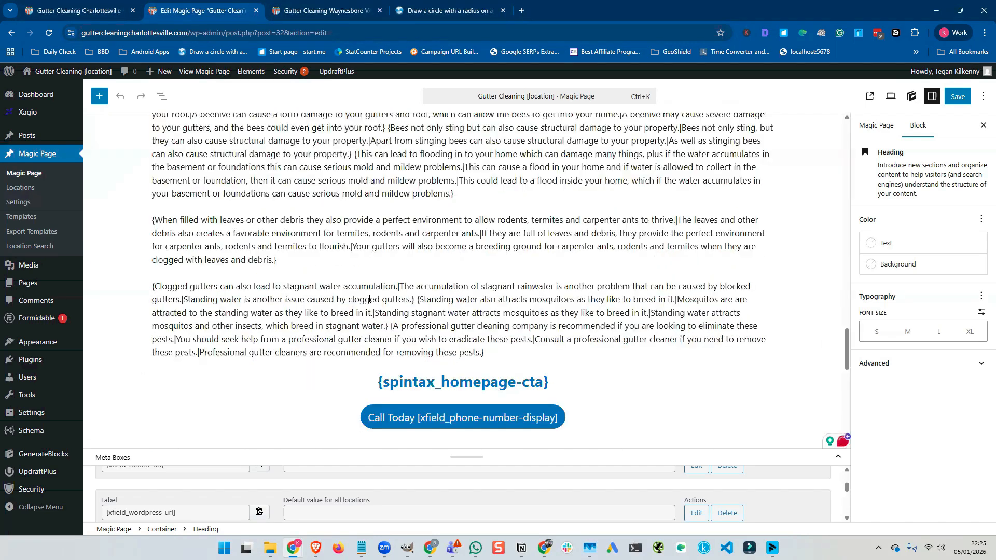
scroll(369, 299, down, 10)
drag(463, 457, 455, 200)
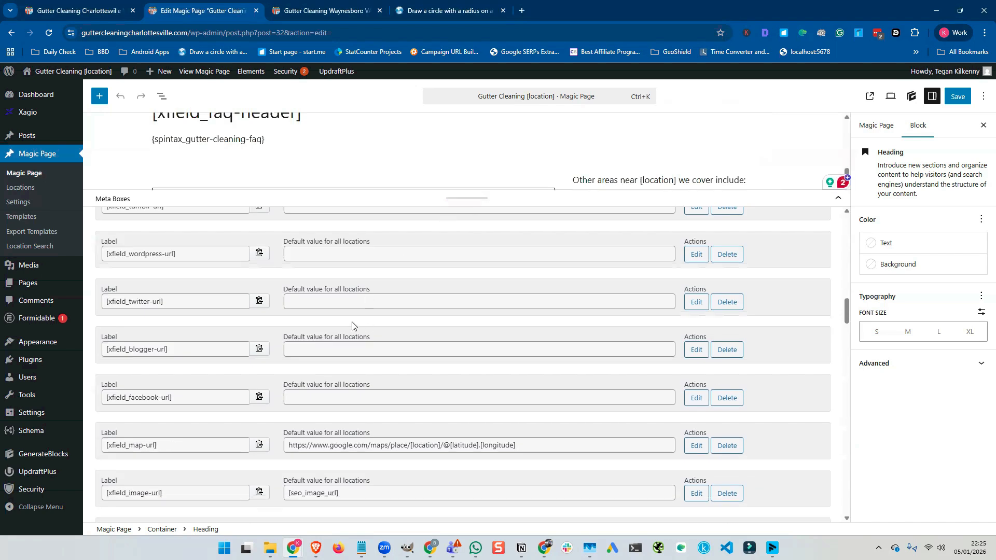
scroll(352, 326, down, 1)
scroll(343, 325, down, 5)
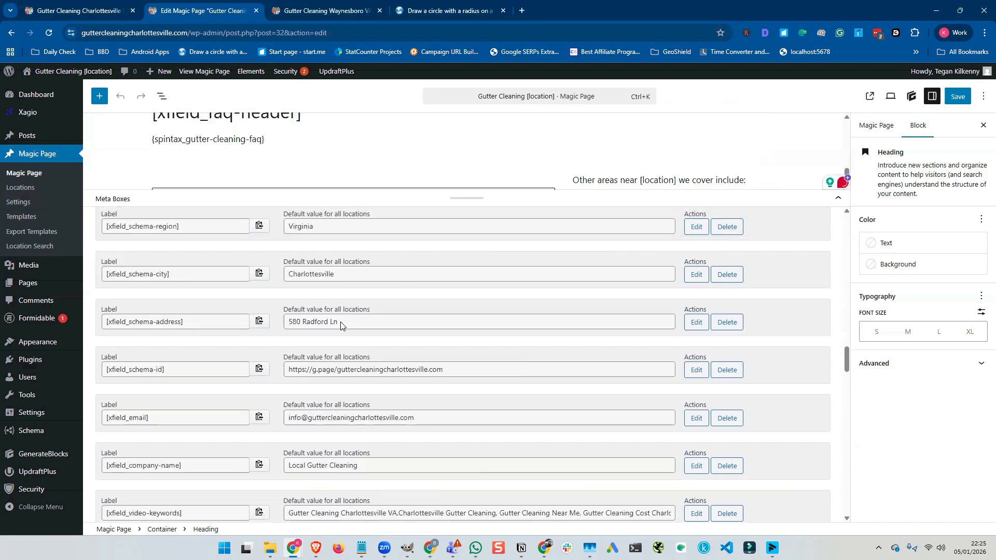
scroll(343, 325, down, 3)
scroll(340, 332, down, 3)
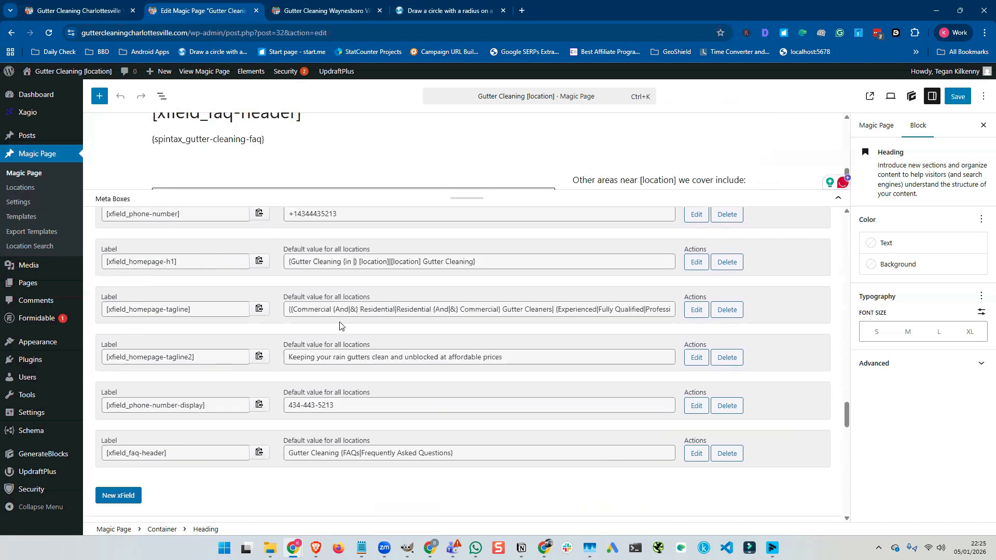
scroll(131, 350, down, 3)
click(116, 340)
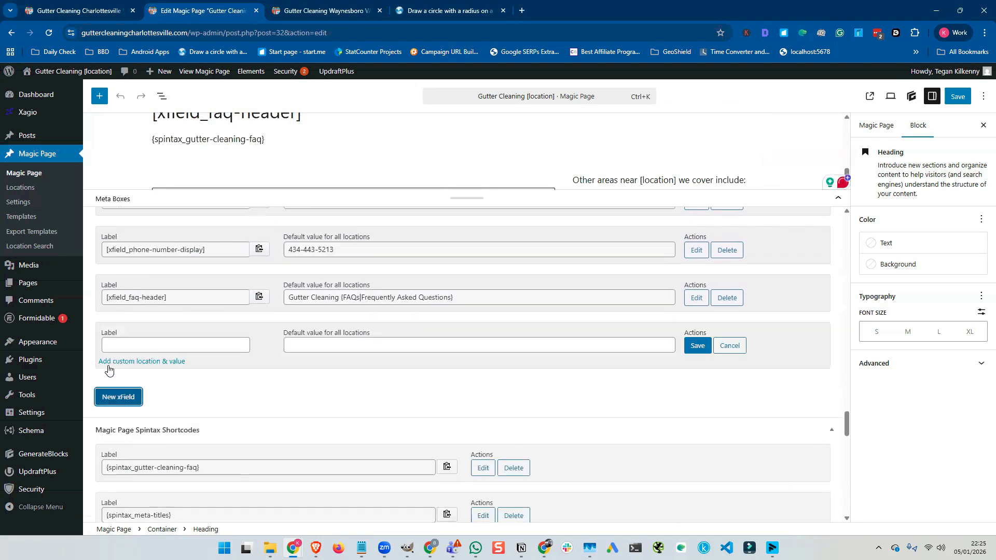
click(123, 343)
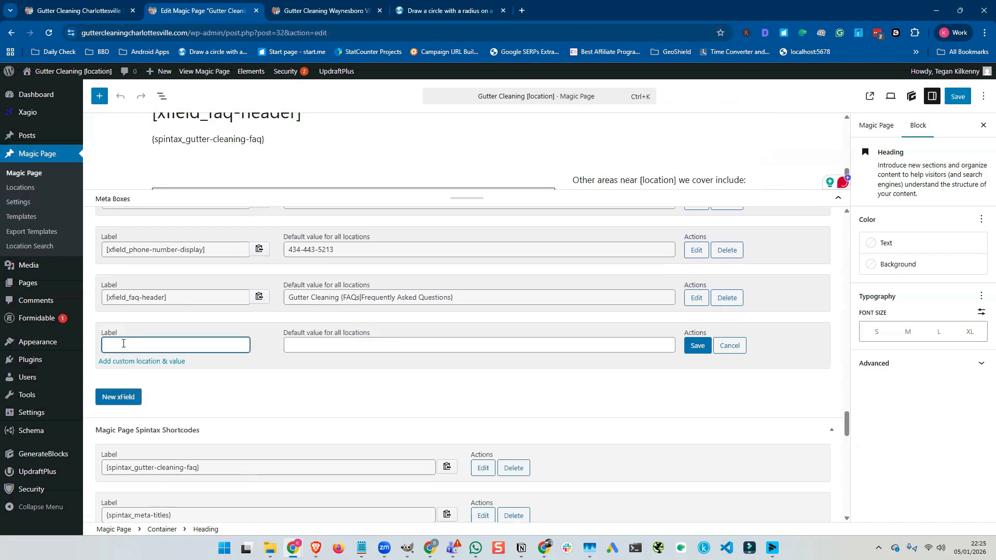
text(link-data)
Paste the copied heading spintax as the link-data xField's default value for all locations and save the xField
click(301, 345)
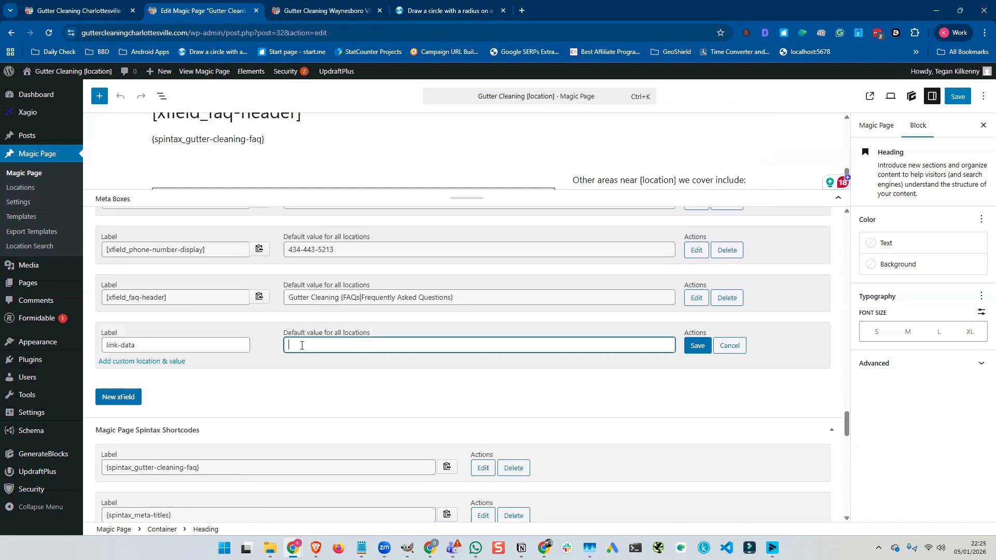
key(ctrl+v)
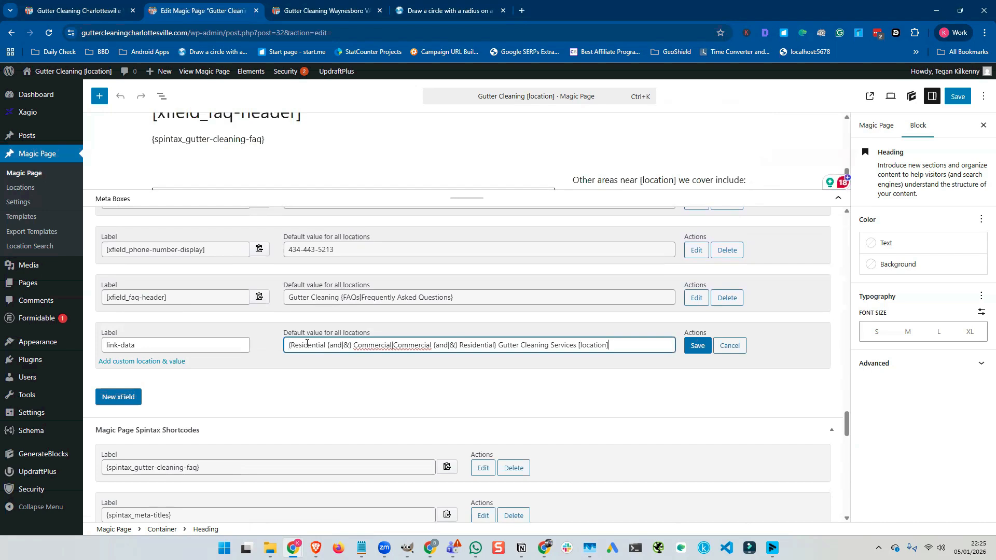
click(698, 347)
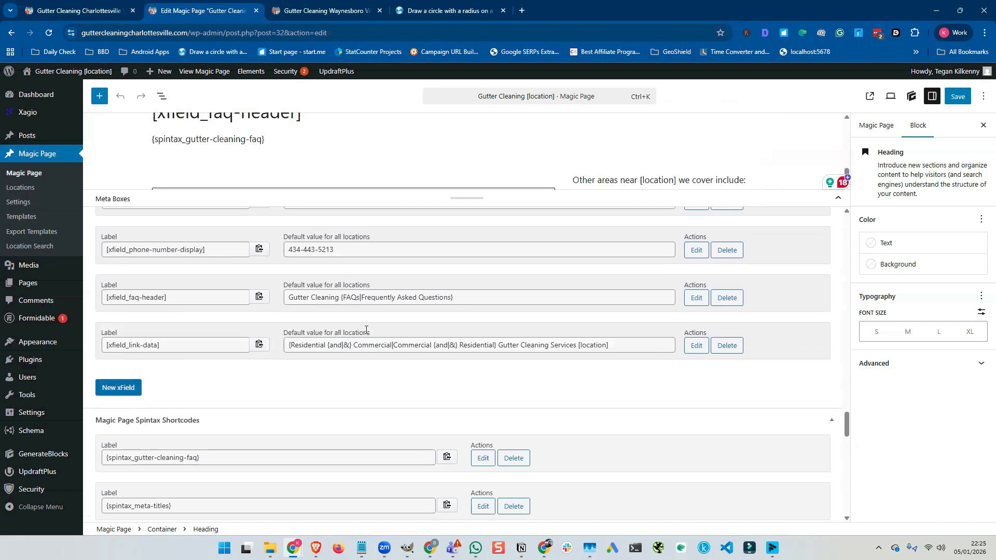
Copy the [xfield_link-data] shortcode and shrink the meta boxes area to bring back the page content
click(260, 349)
scroll(313, 372, up, 1)
scroll(508, 228, up, 20)
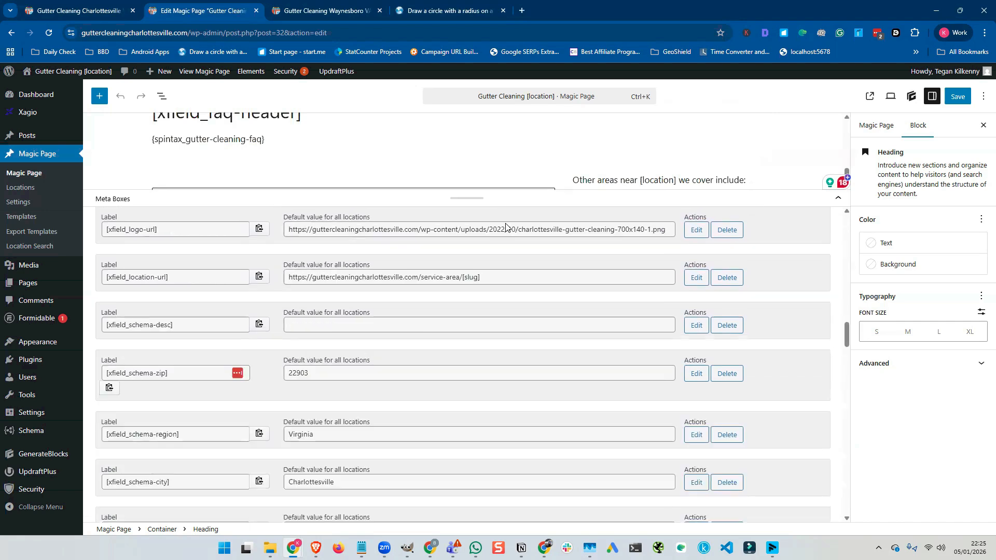
drag(474, 197, 472, 469)
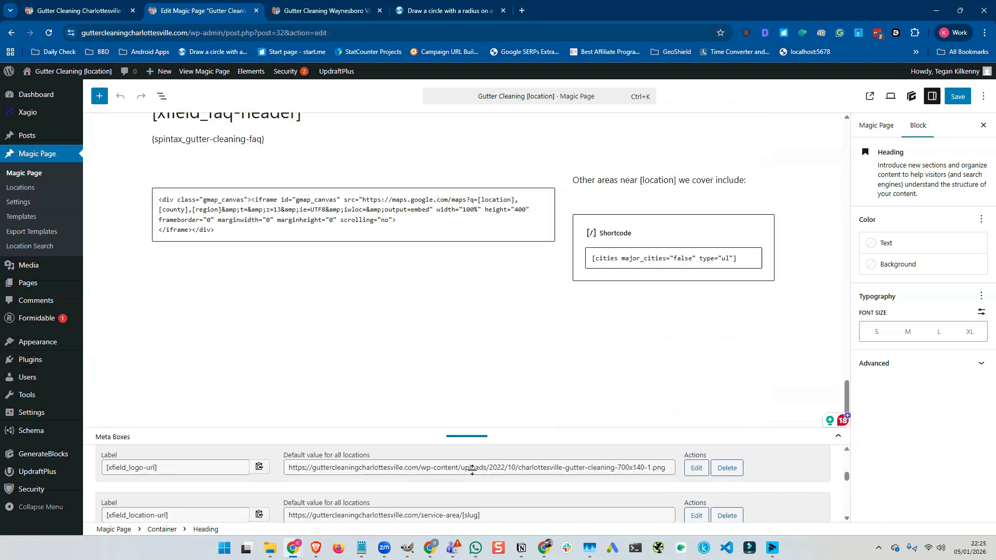
Replace the gutter cleaning services heading below the hero section with the copied [xfield_link-data] shortcode
scroll(455, 337, up, 6)
scroll(456, 332, up, 8)
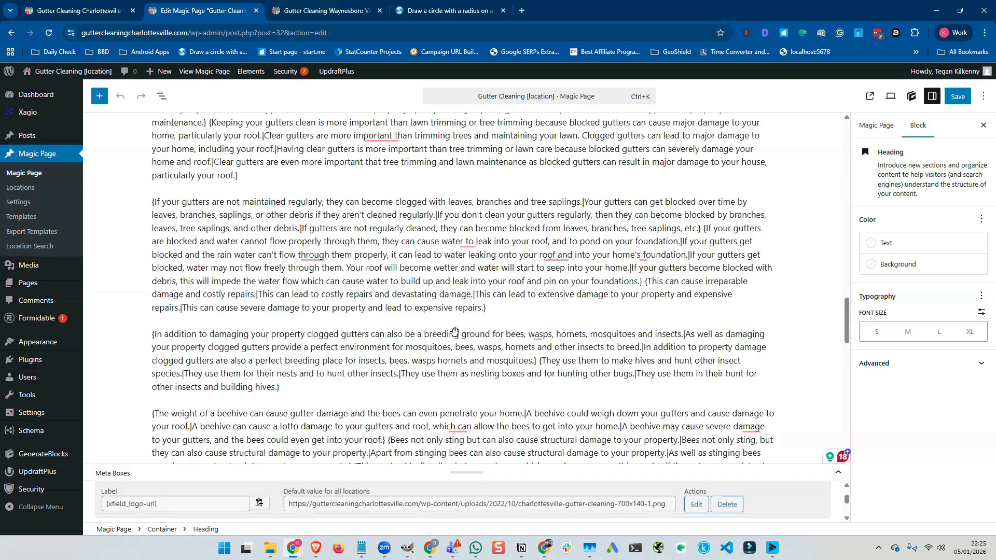
scroll(456, 334, up, 10)
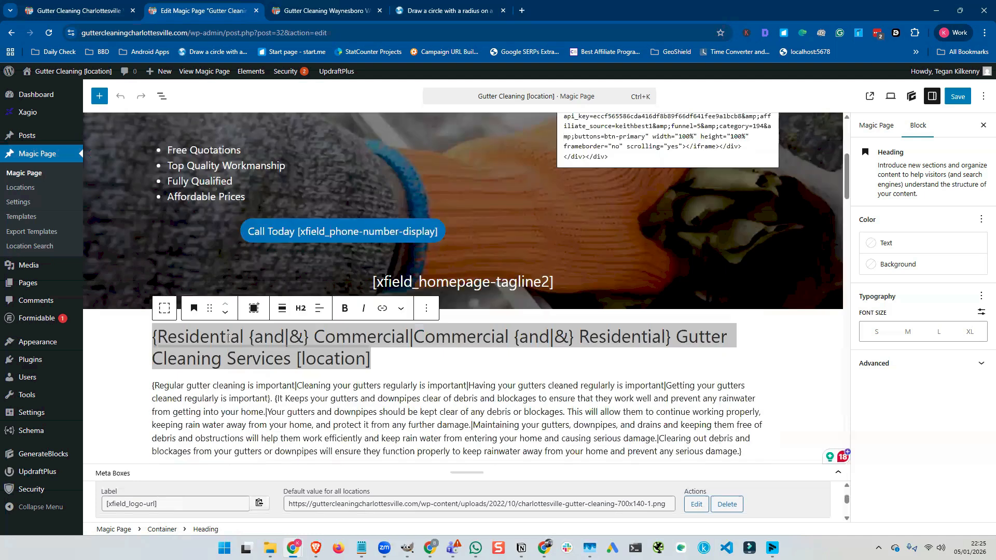
click(154, 337)
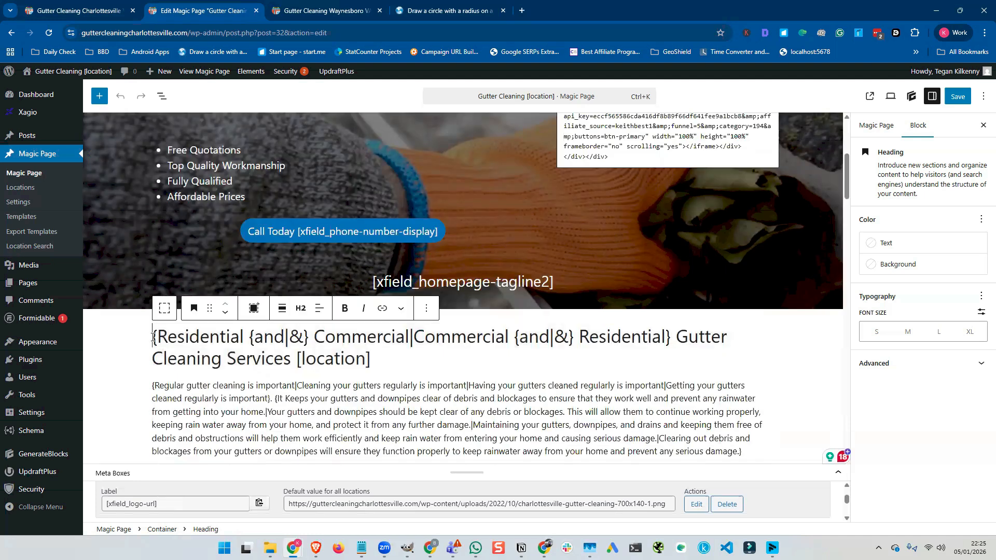
drag(152, 337, 158, 339)
click(157, 338)
key(Left)
drag(364, 373, 372, 366)
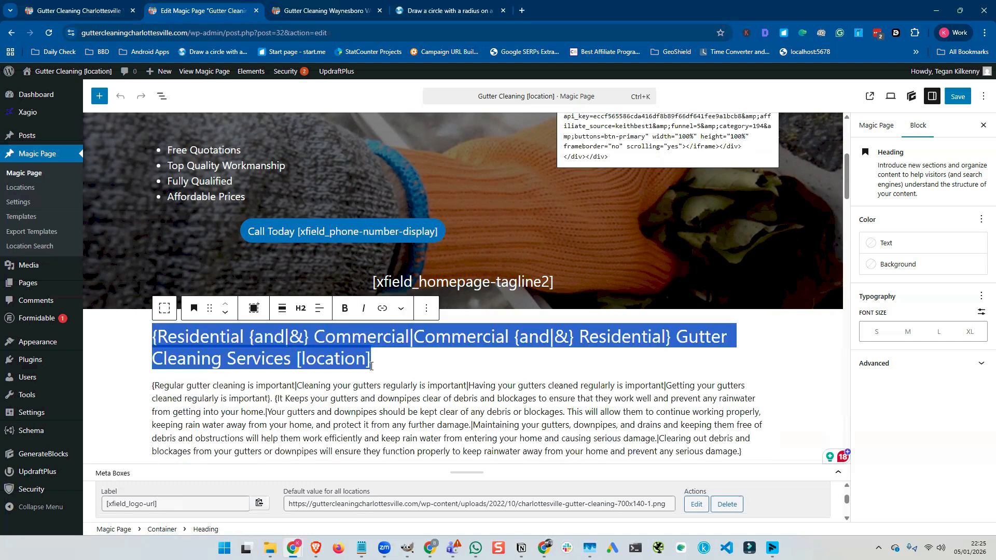
key(BackSpace)
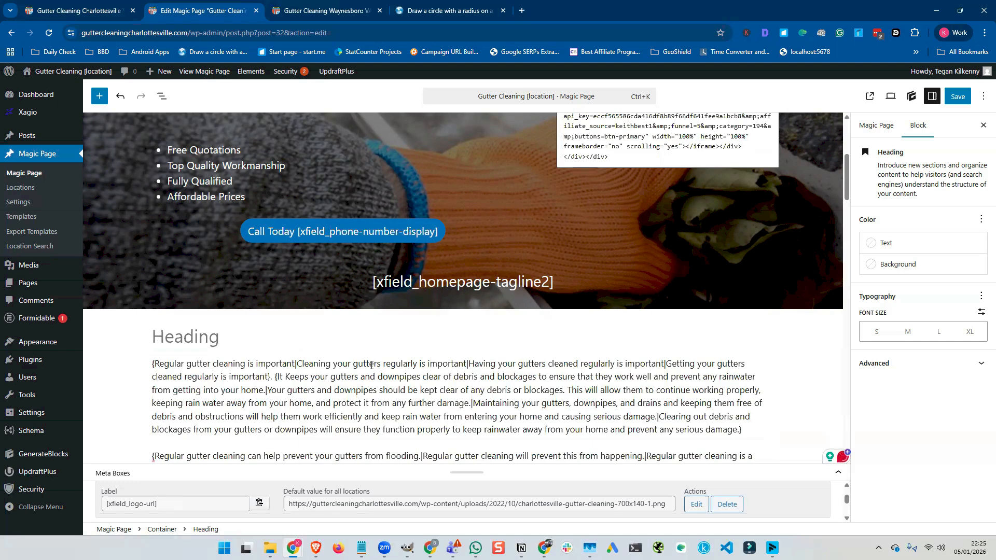
key(ctrl+v)
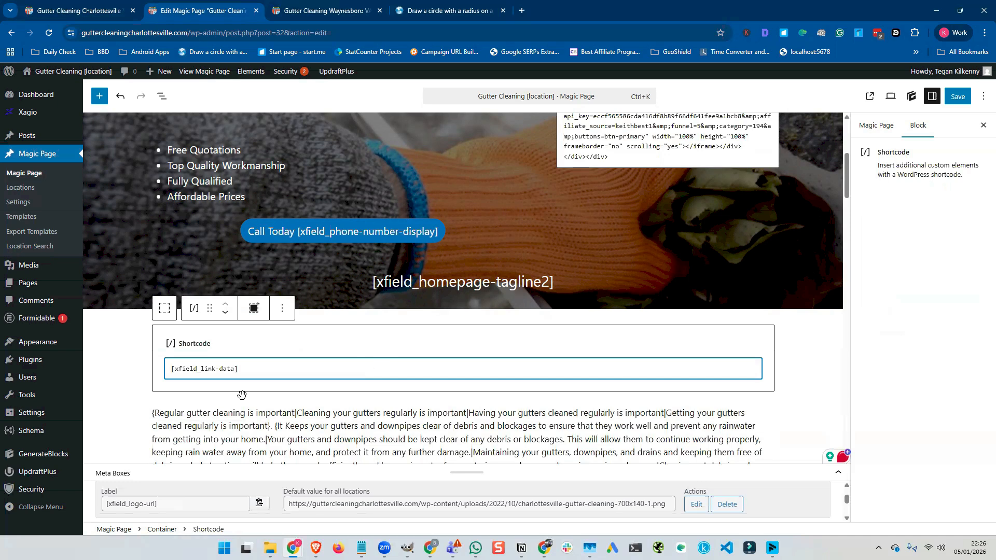
Wrap the link-data xField's default value in <h2> and </h2> tags and save the xField
scroll(244, 400, down, 1)
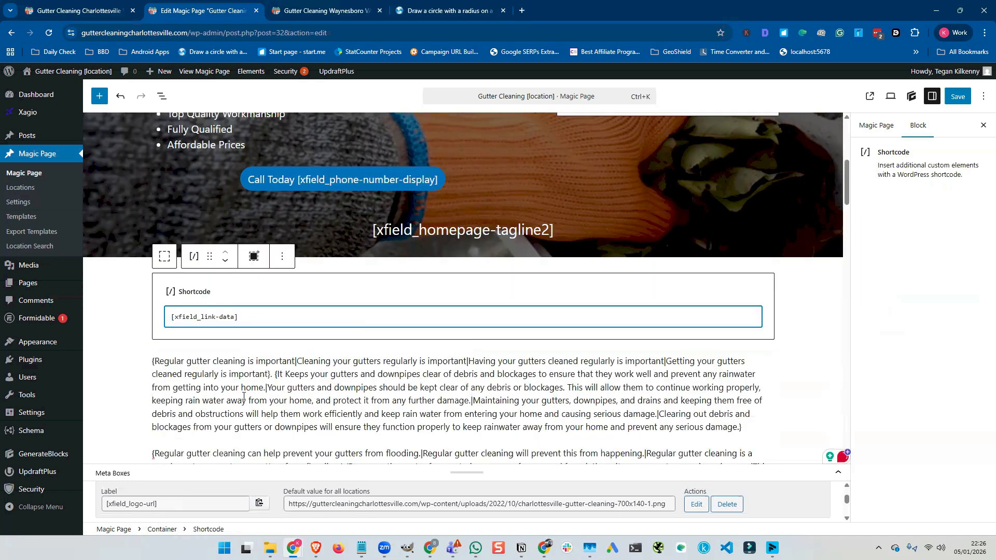
scroll(244, 397, down, 6)
scroll(241, 396, down, 10)
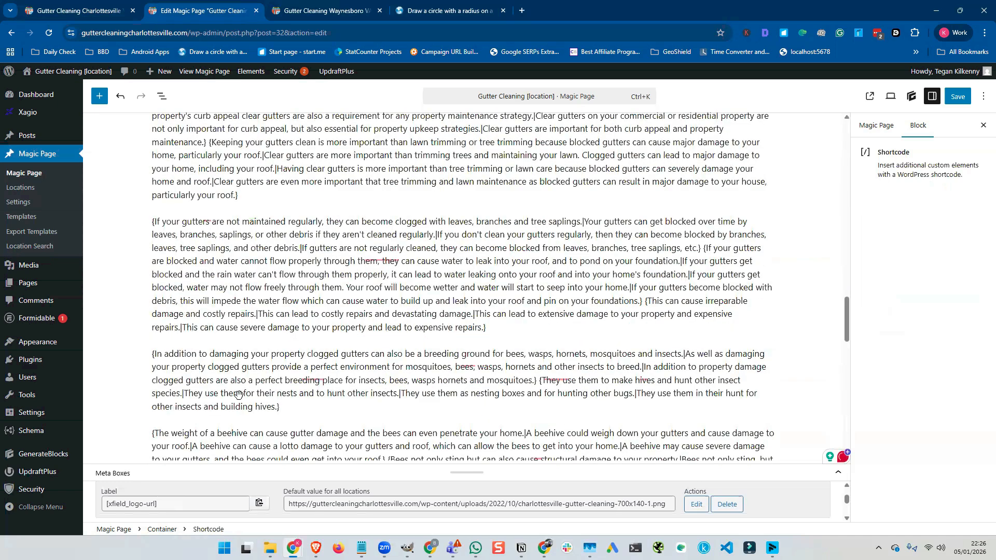
scroll(240, 399, down, 10)
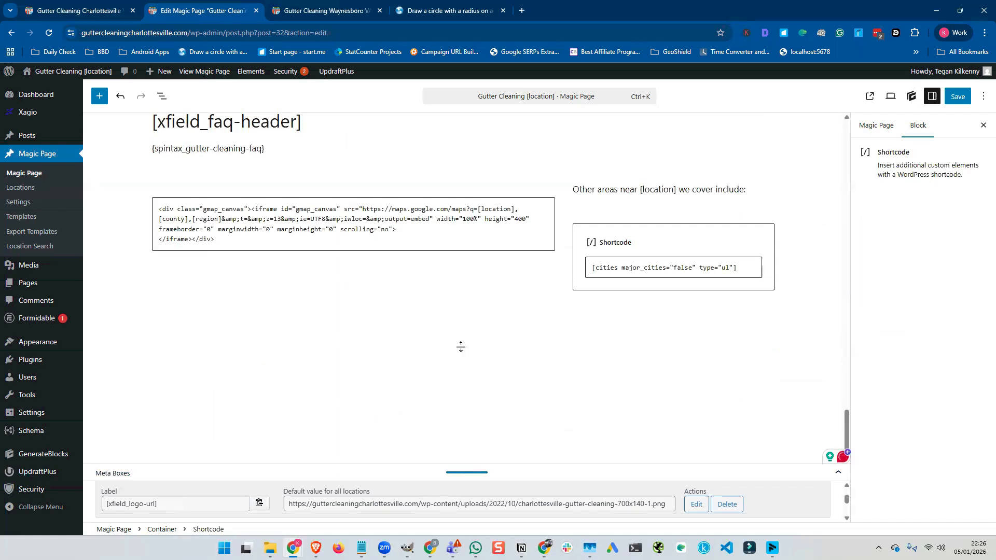
drag(453, 473, 452, 152)
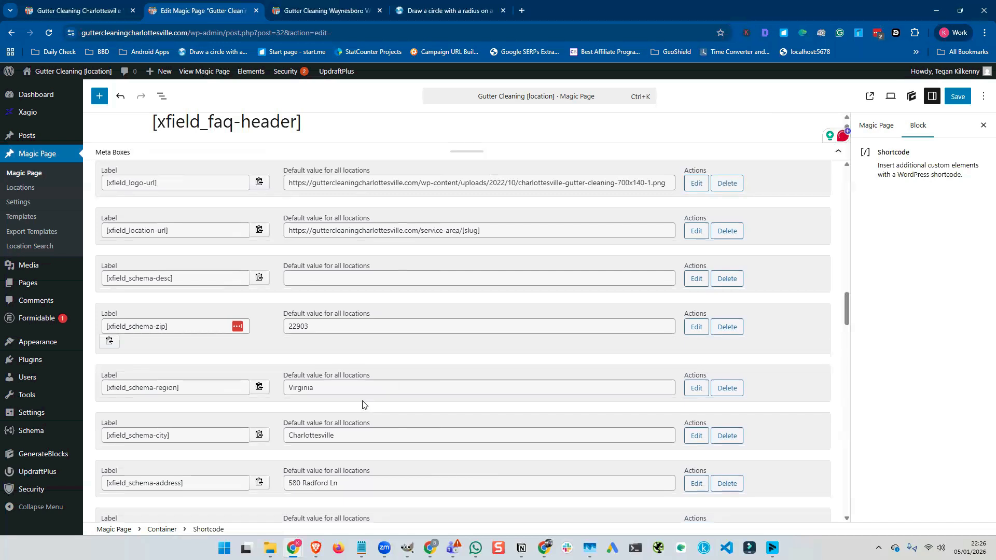
scroll(363, 402, down, 5)
scroll(361, 400, down, 5)
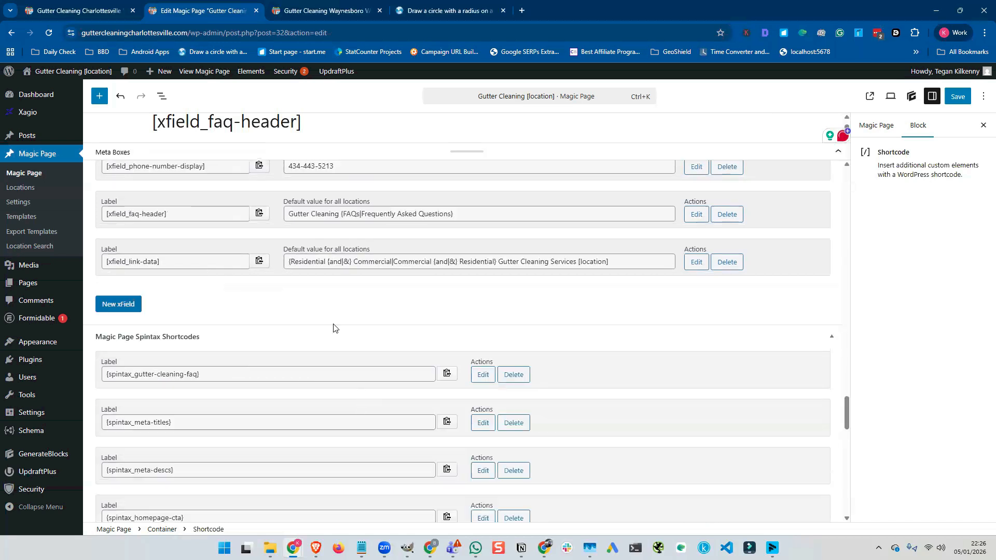
scroll(618, 314, up, 1)
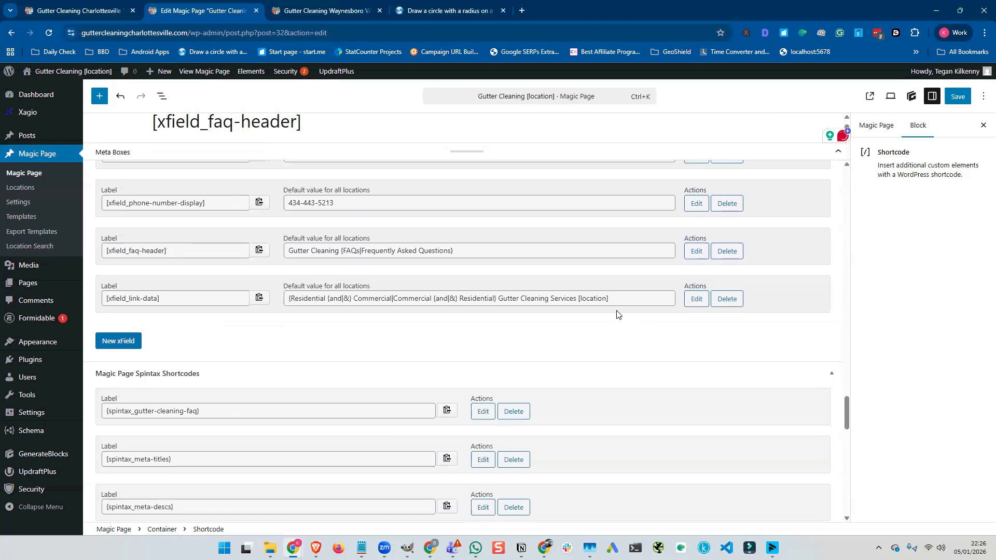
click(288, 300)
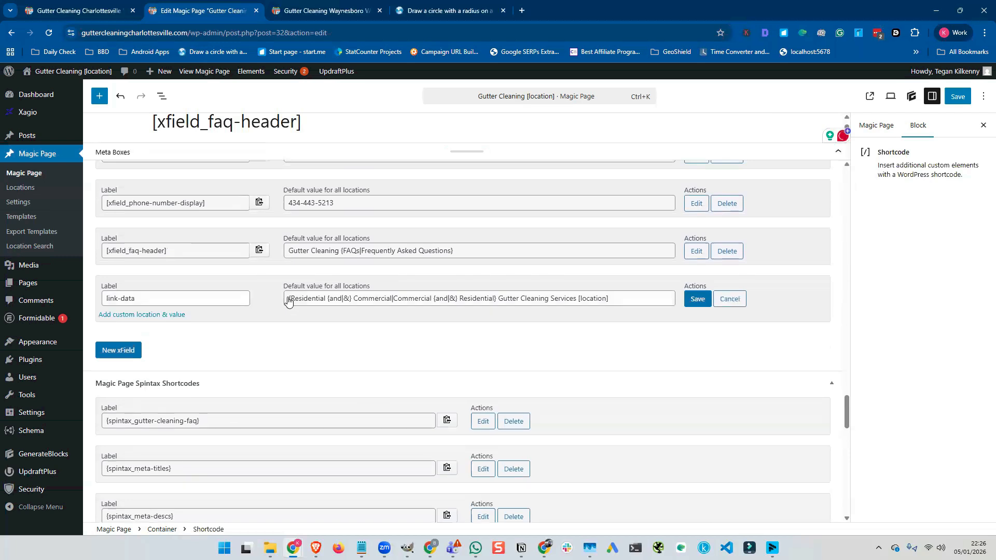
click(319, 303)
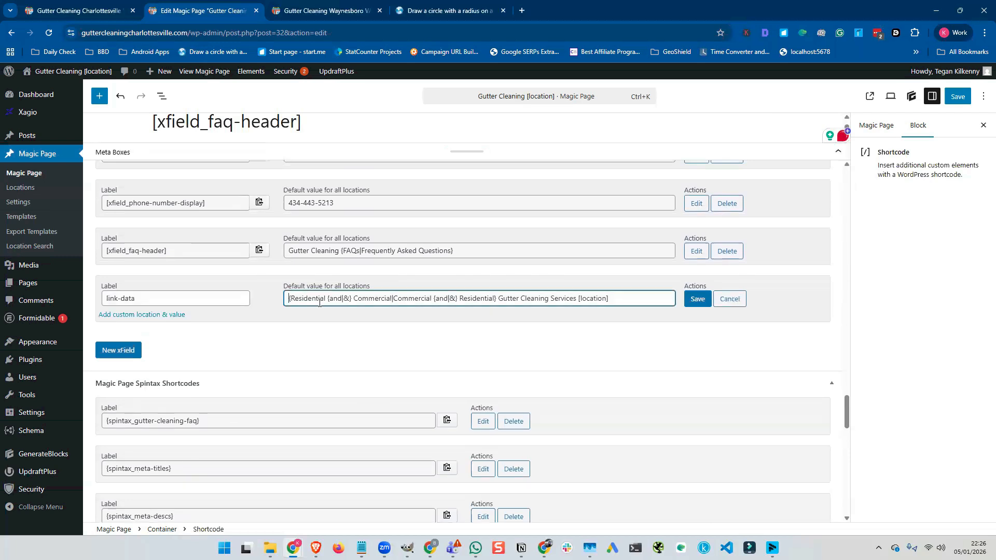
text(<h2>)
click(638, 298)
text(</h2>)
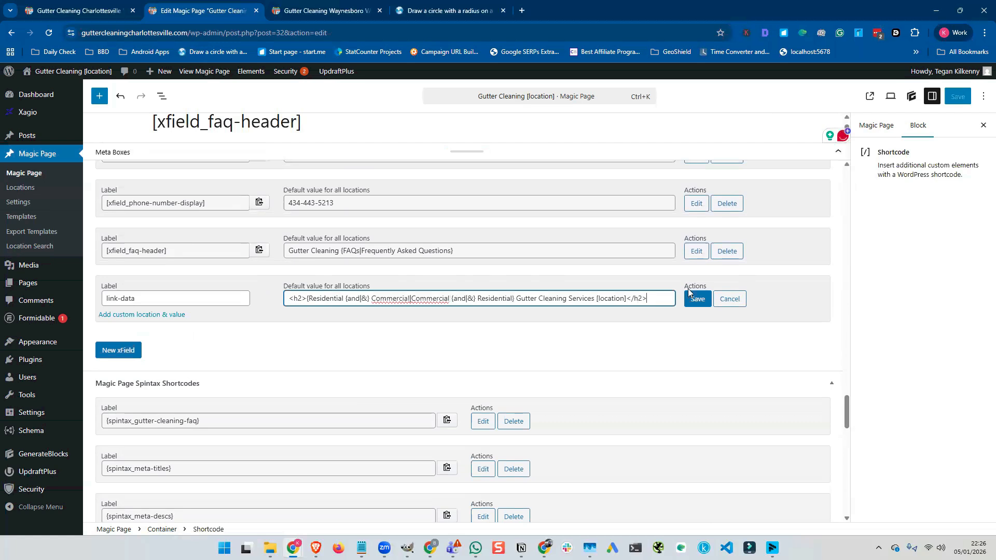
click(695, 300)
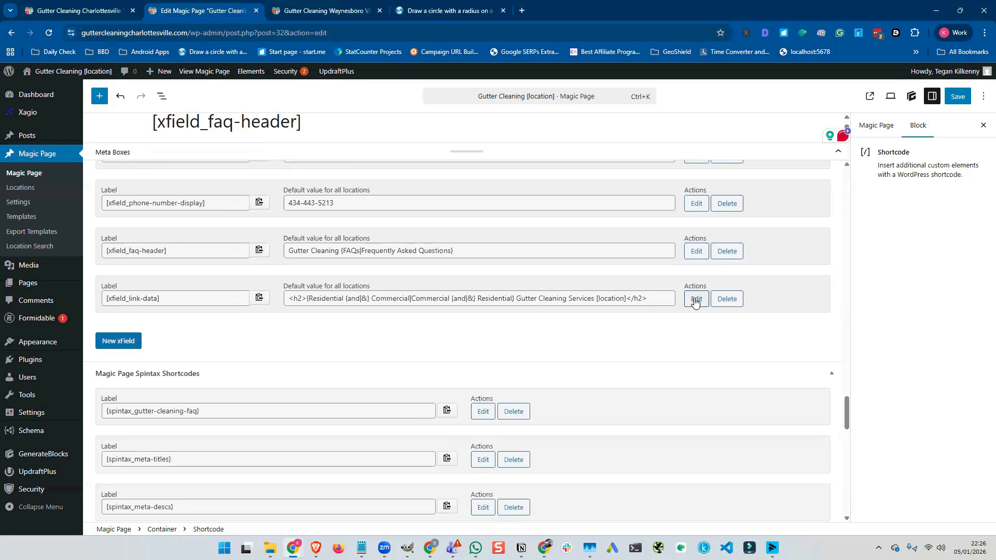
Add a custom location entry to the link-data xField and choose Waynesboro zip 22980 as its location
click(696, 301)
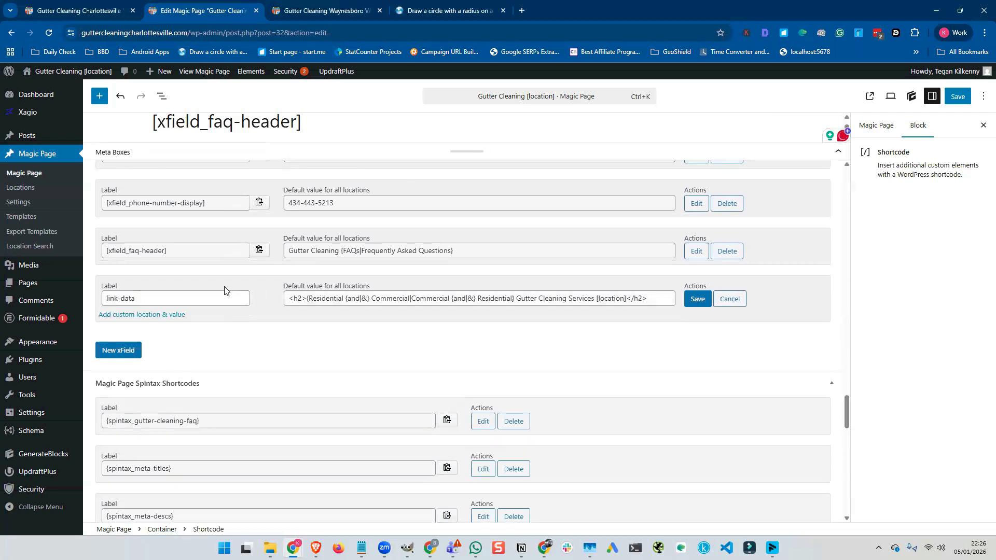
click(151, 315)
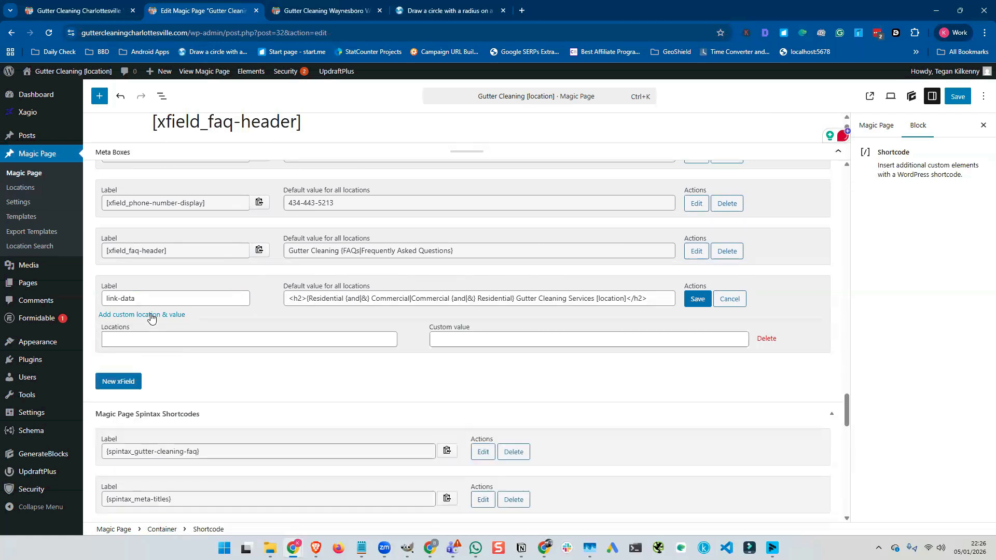
click(126, 338)
text(waynes)
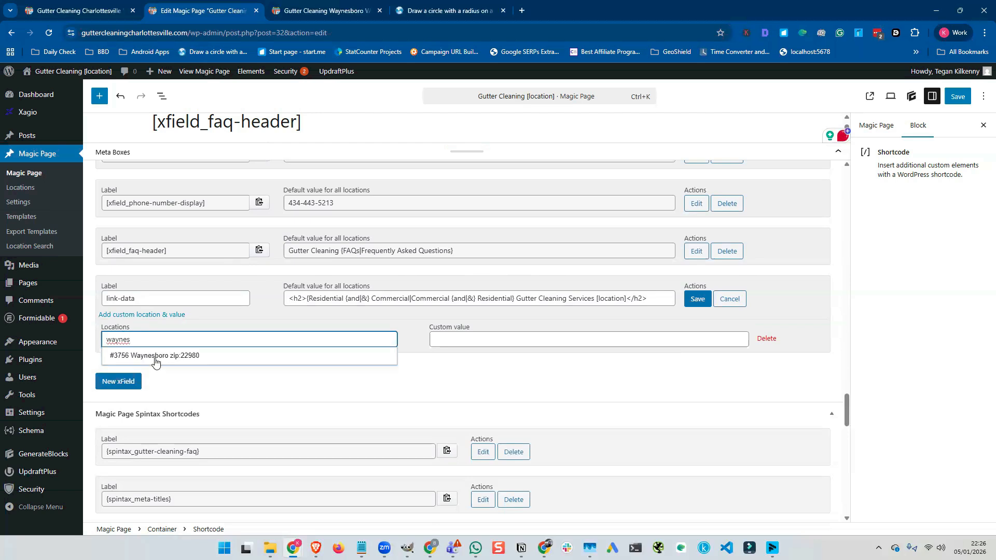
click(155, 356)
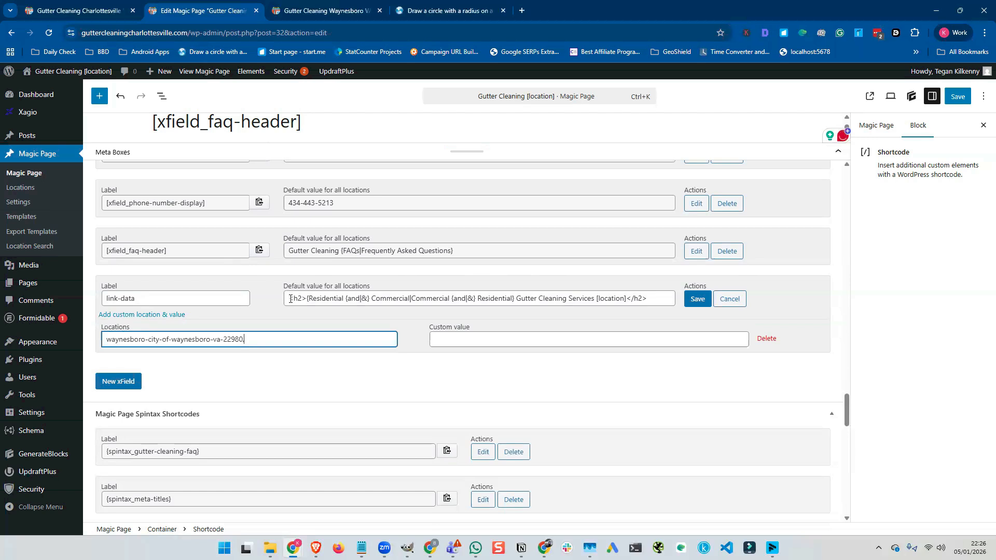
Copy the link-data default value, including its h2 tags, into the custom value for Waynesboro
triple_click(648, 304)
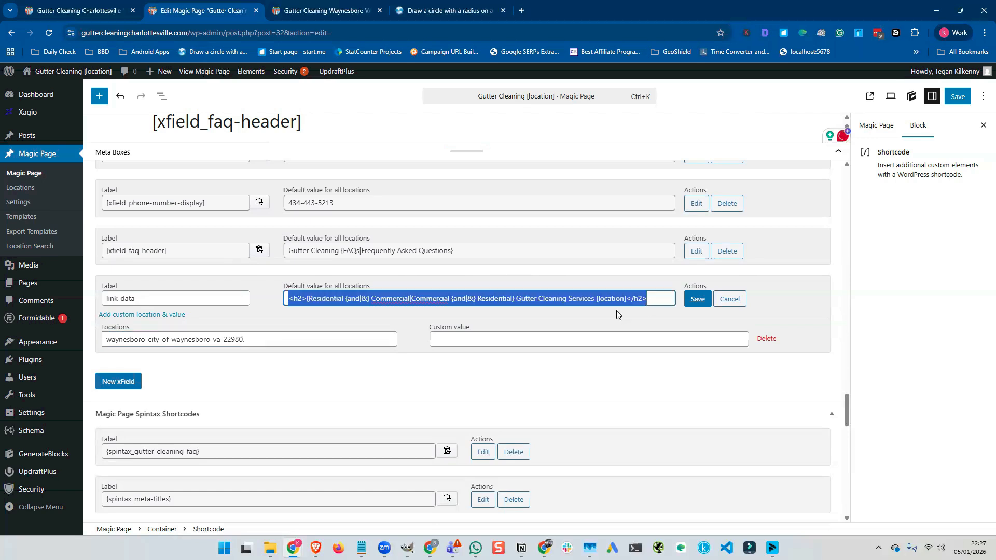
click(444, 338)
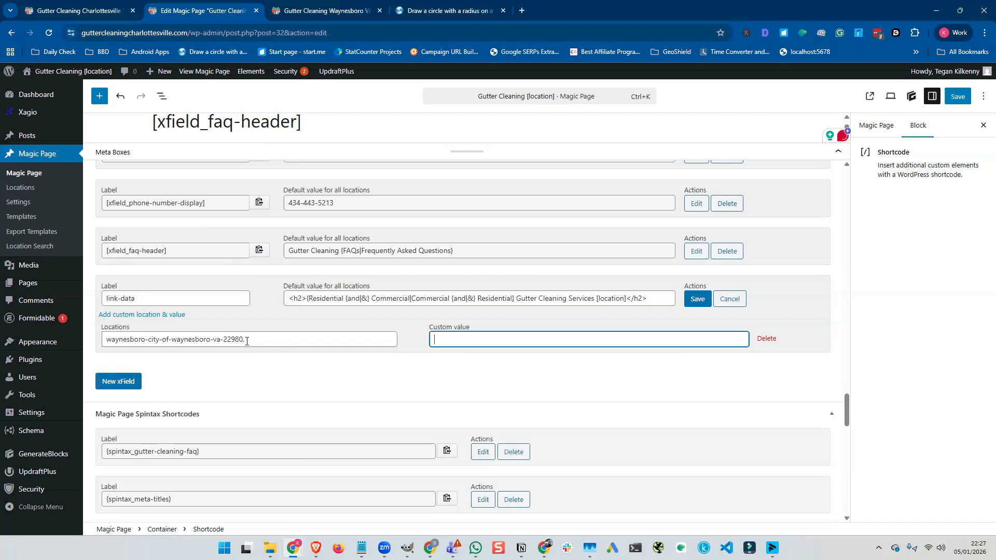
click(289, 299)
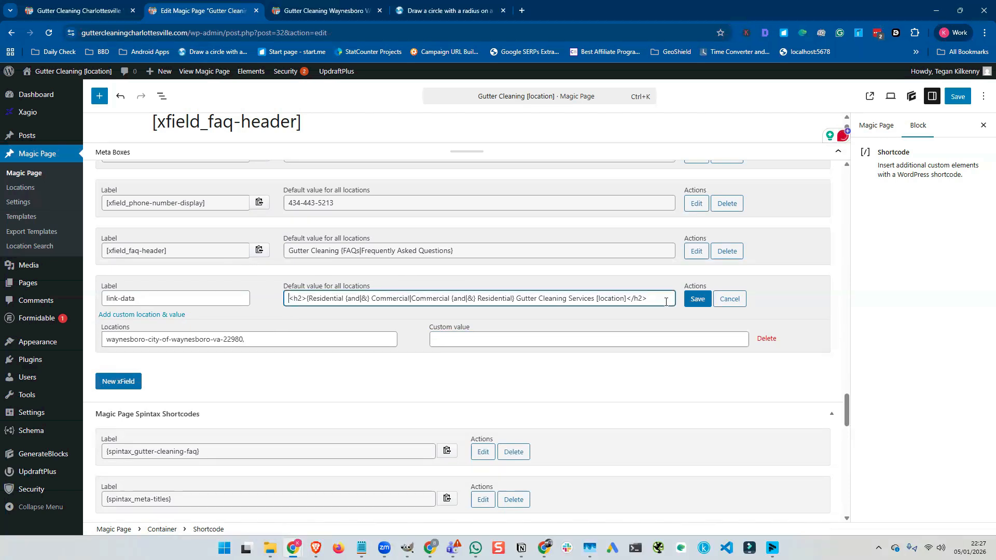
shift+click(652, 305)
key(ctrl+c)
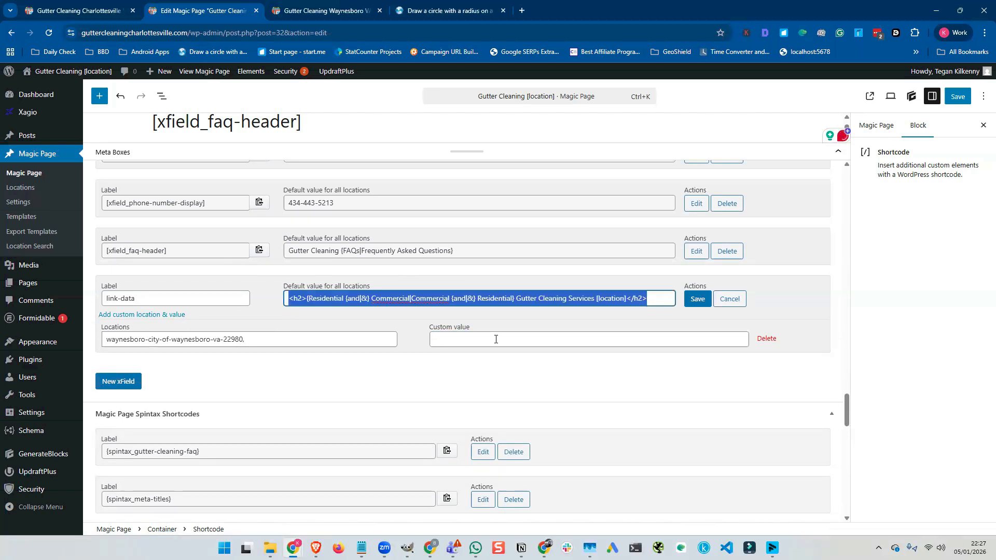
click(467, 336)
key(ctrl+v)
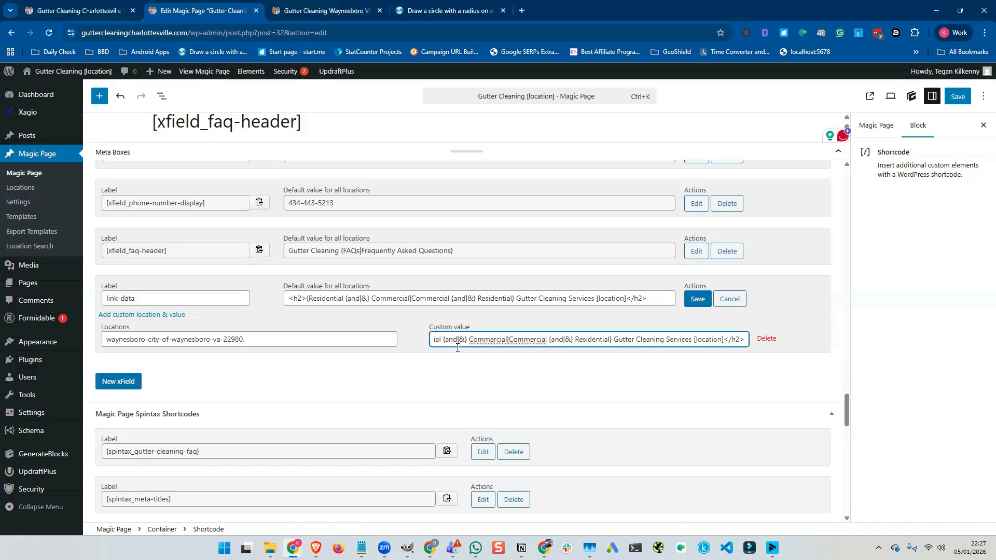
Reduce the Waynesboro custom value to "<h2>Residential & Commercial Gutter Cleaning [location]</h2>" by removing the spintax options and the word Services
key(Home)
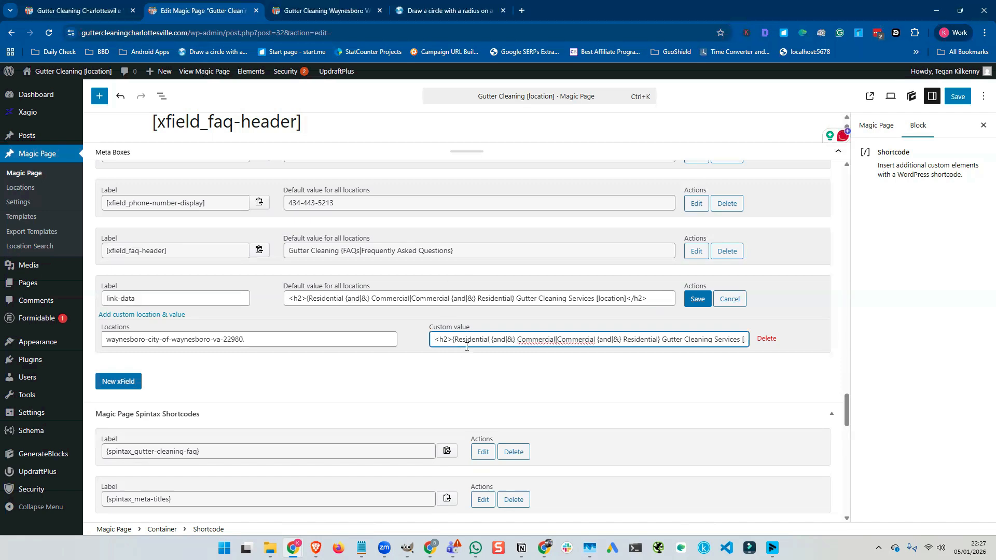
key(BackSpace)
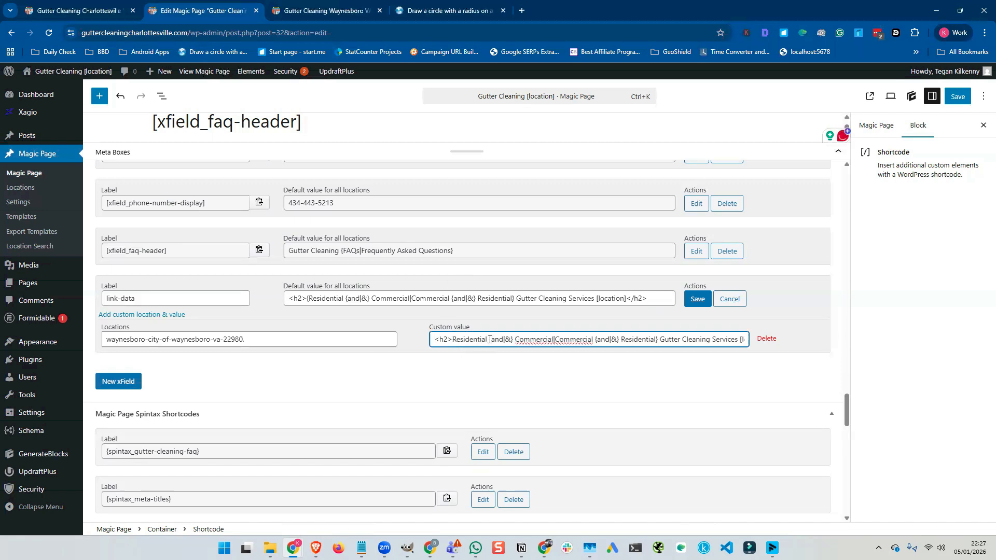
drag(505, 339, 489, 339)
key(BackSpace)
key(shift+Right)
key(BackSpace)
drag(654, 341, 641, 340)
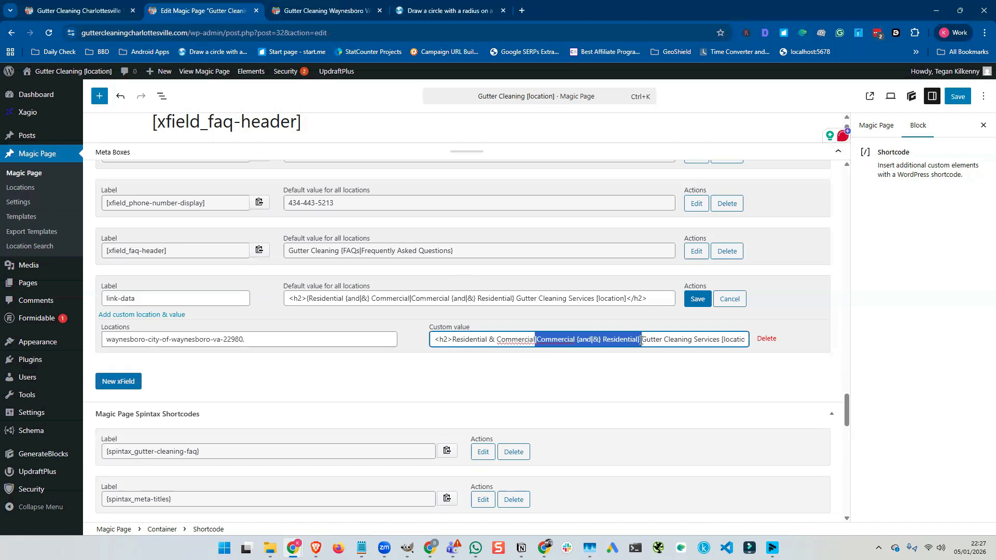
key(BackSpace)
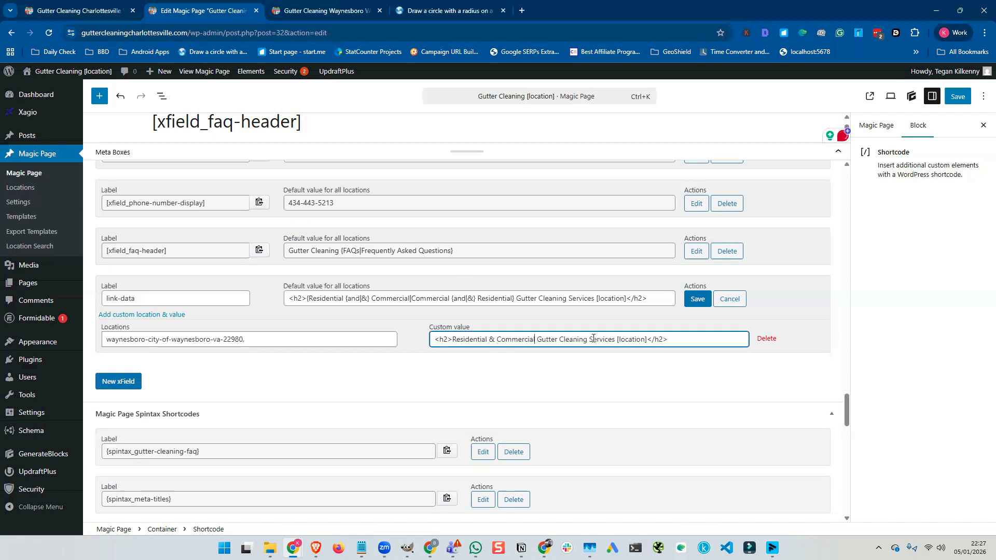
drag(590, 341, 617, 343)
key(BackSpace)
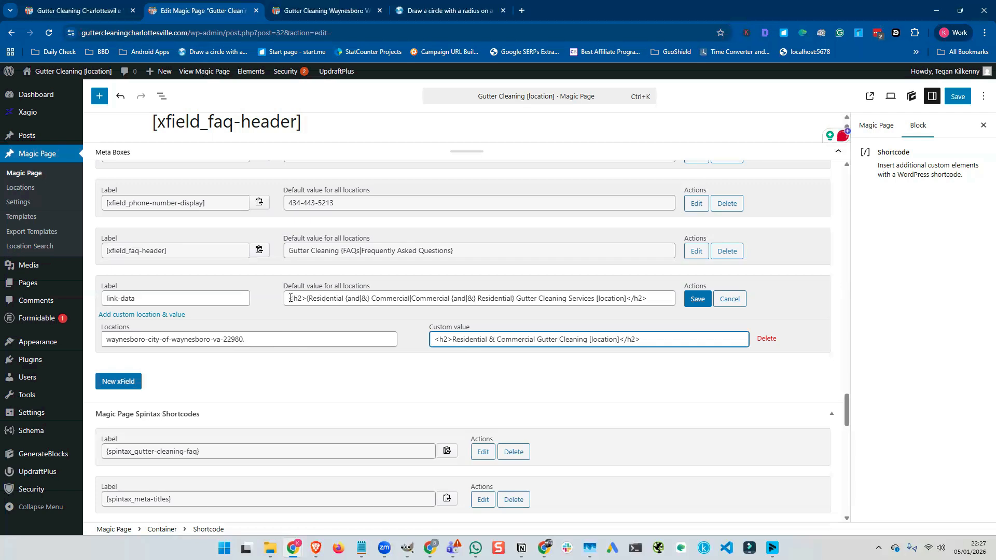
Save the link-data xField with its Waynesboro custom value and update the Magic Page
click(671, 293)
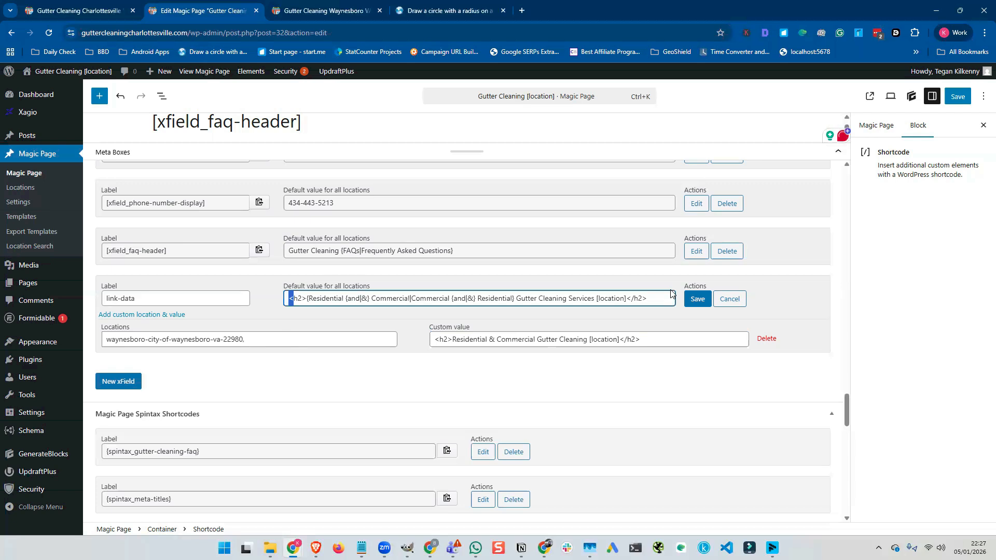
key(ctrl+a)
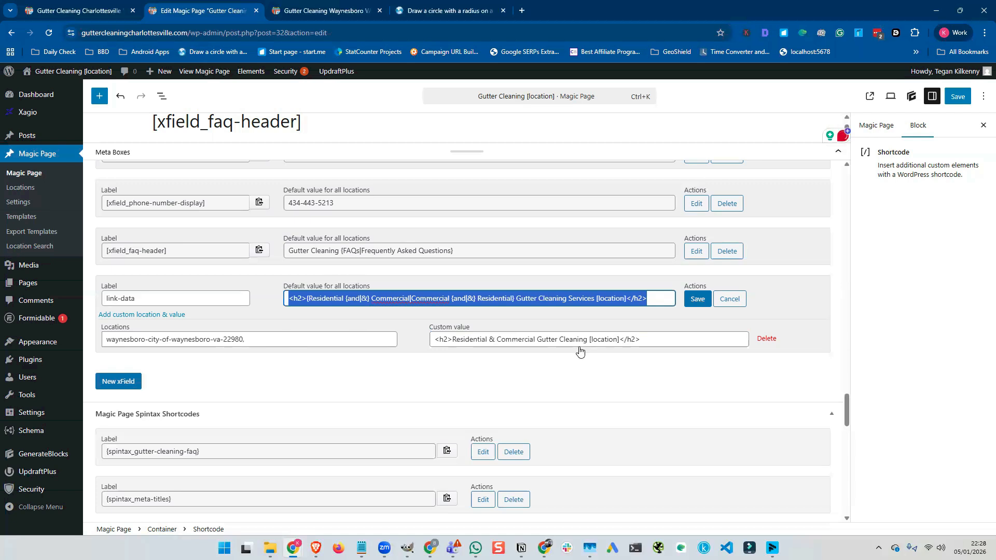
click(699, 303)
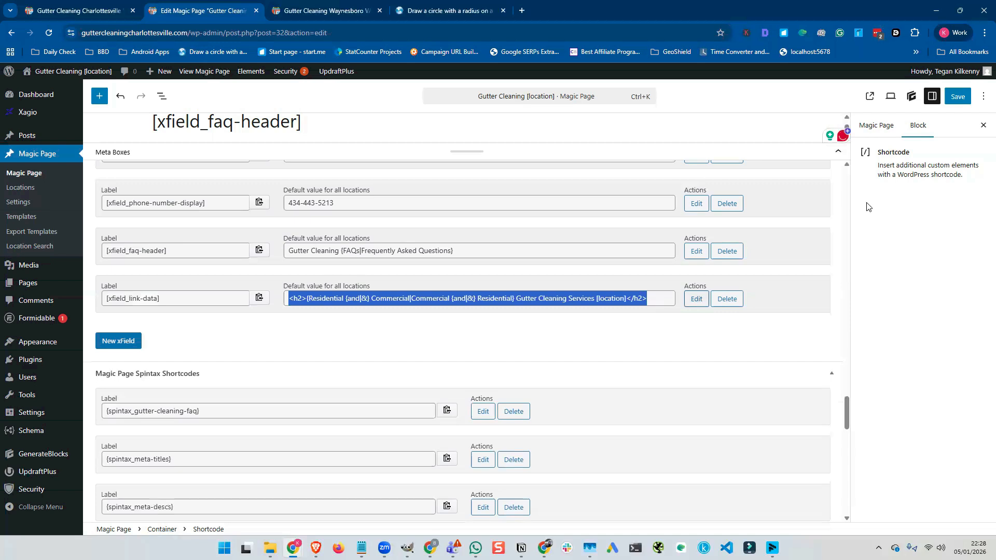
click(954, 97)
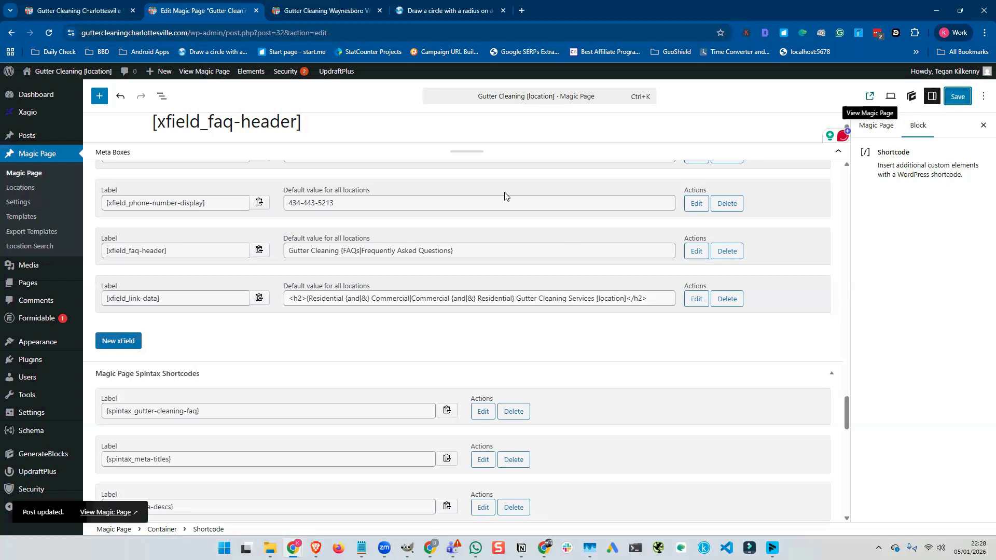
scroll(504, 196, up, 4)
scroll(444, 227, up, 1)
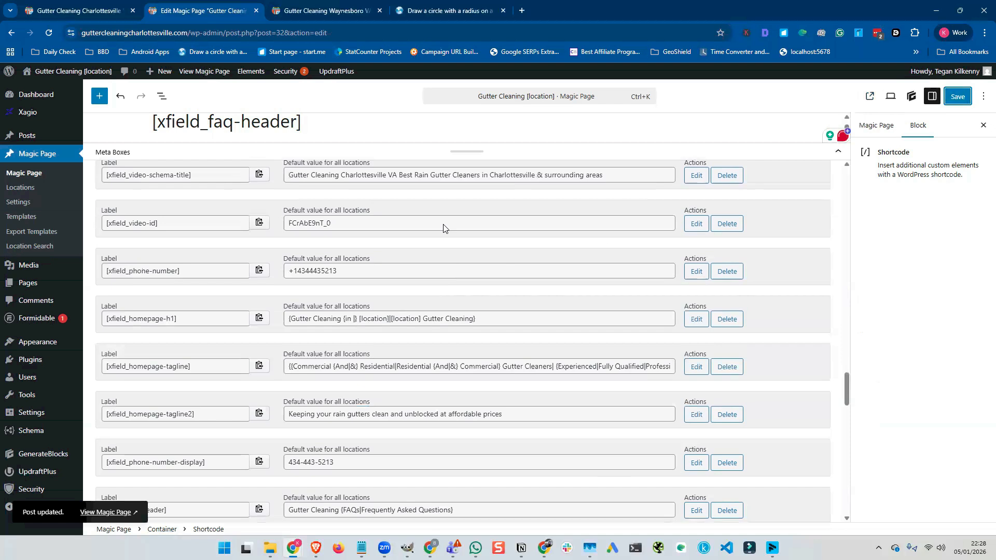
Open the link-data xField and review its default value, Waynesboro location and custom value, closing it by saving
scroll(445, 228, down, 4)
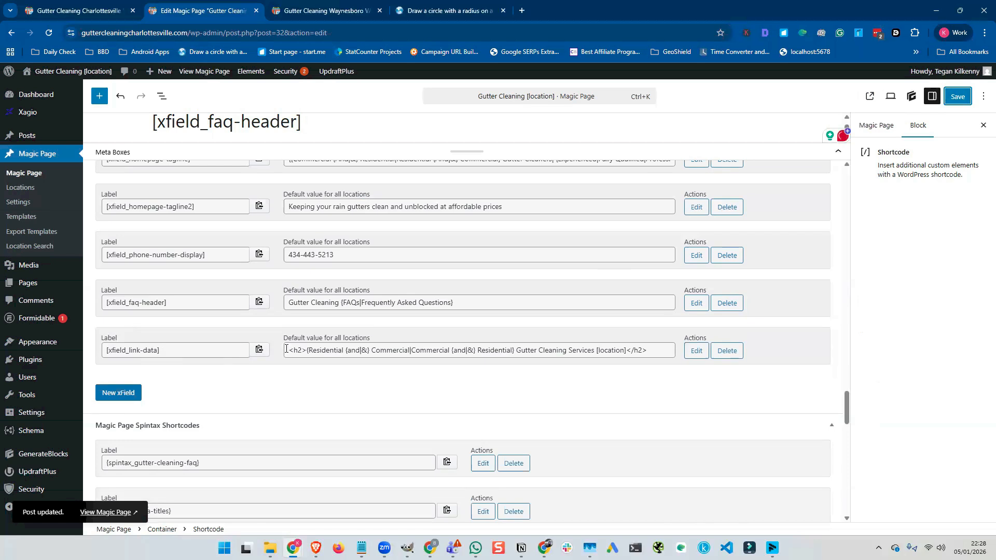
triple_click(399, 351)
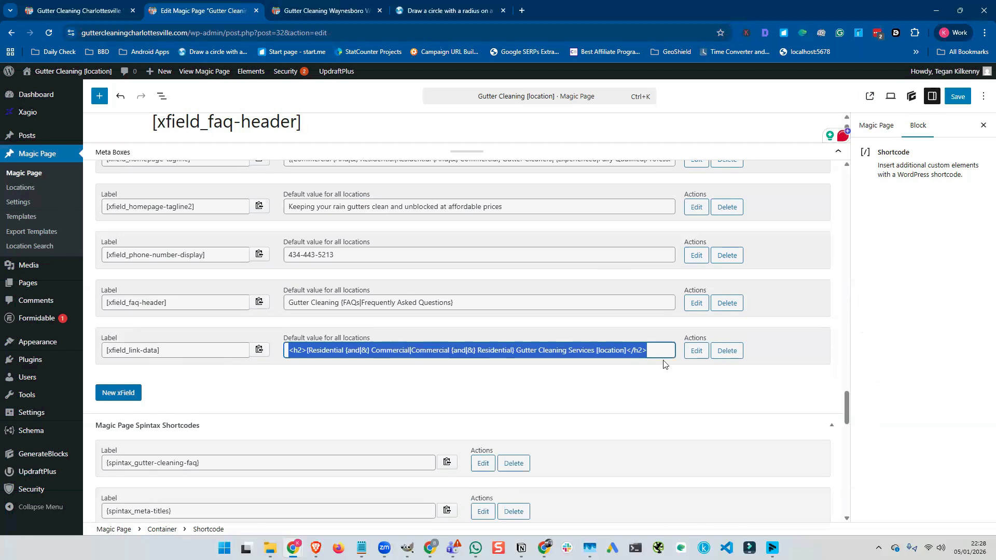
click(696, 351)
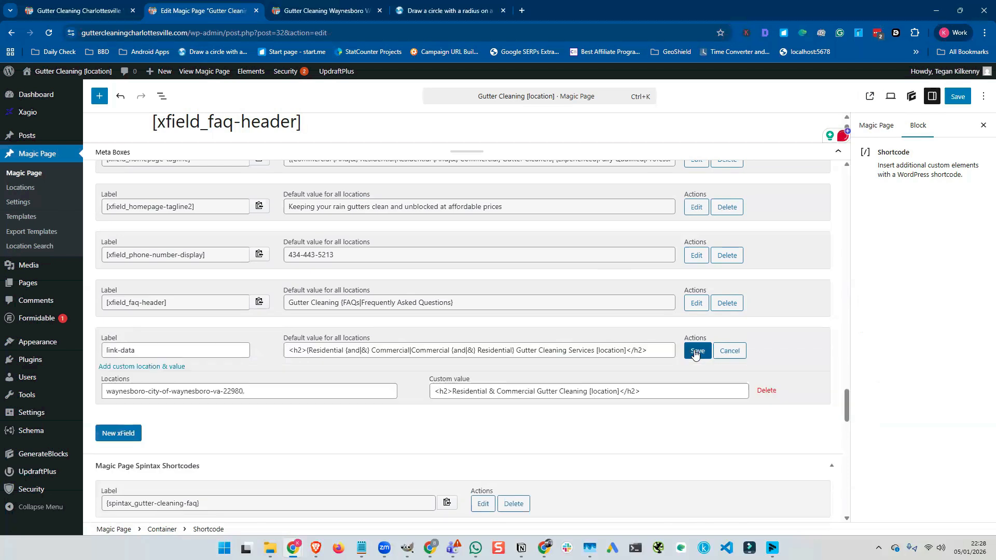
click(439, 390)
key(ctrl+a)
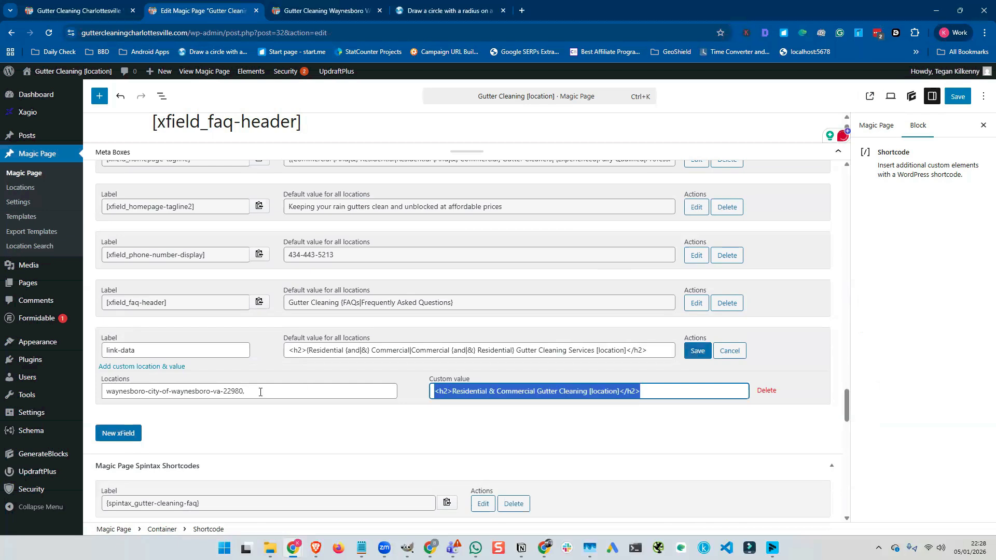
key(shift+Tab)
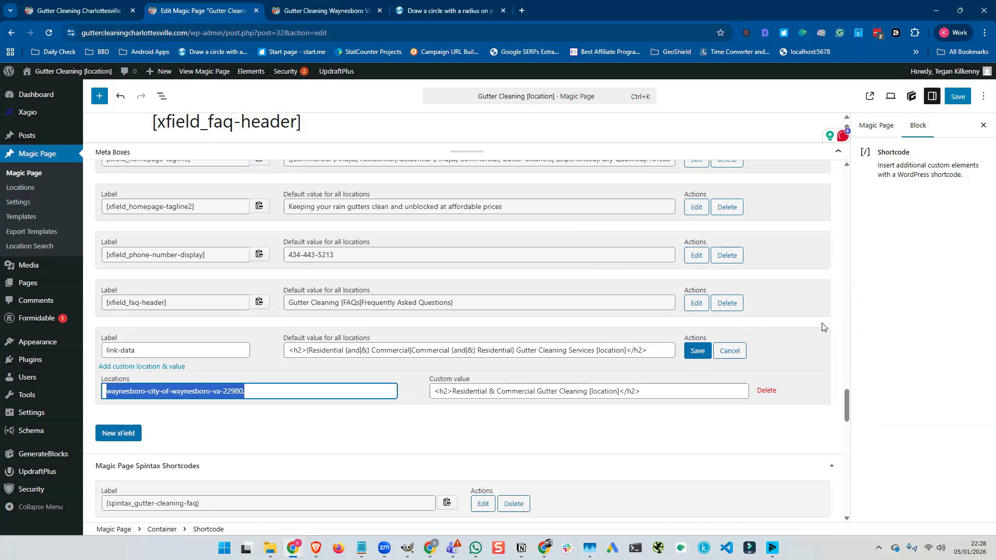
click(698, 351)
Shrink the meta boxes area, locate the [xfield_link-data] shortcode block in the page content and save the Magic Page
scroll(667, 352, up, 13)
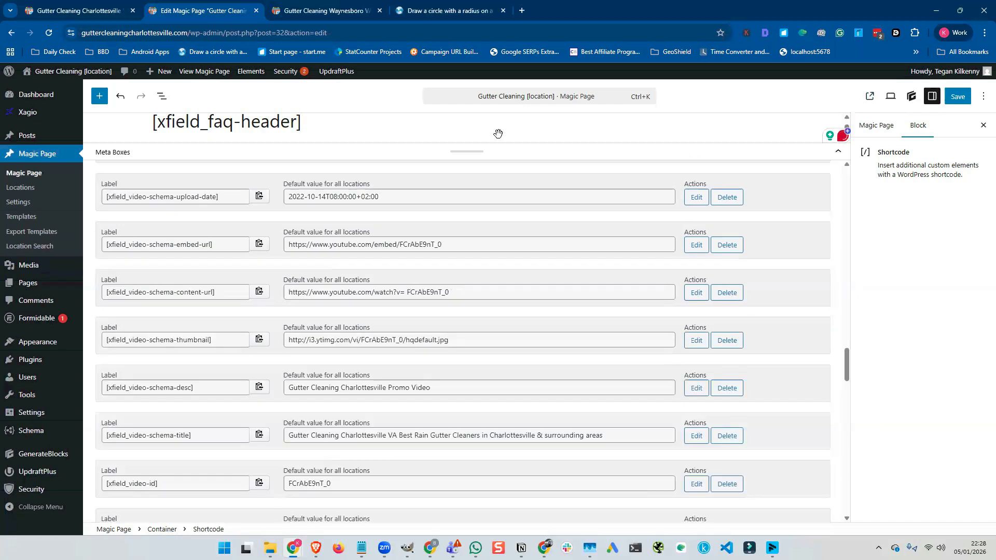
drag(471, 150, 502, 445)
scroll(507, 290, up, 5)
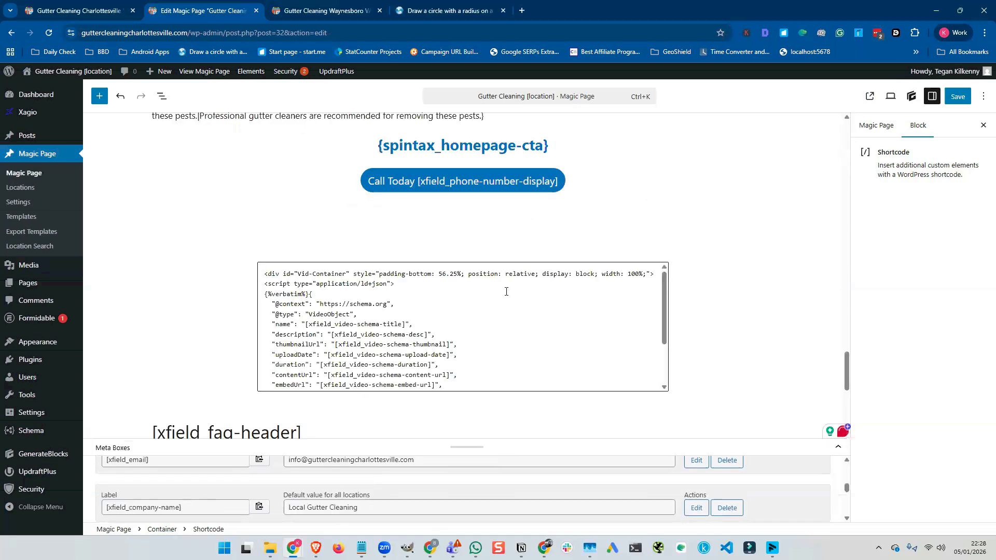
scroll(506, 291, up, 5)
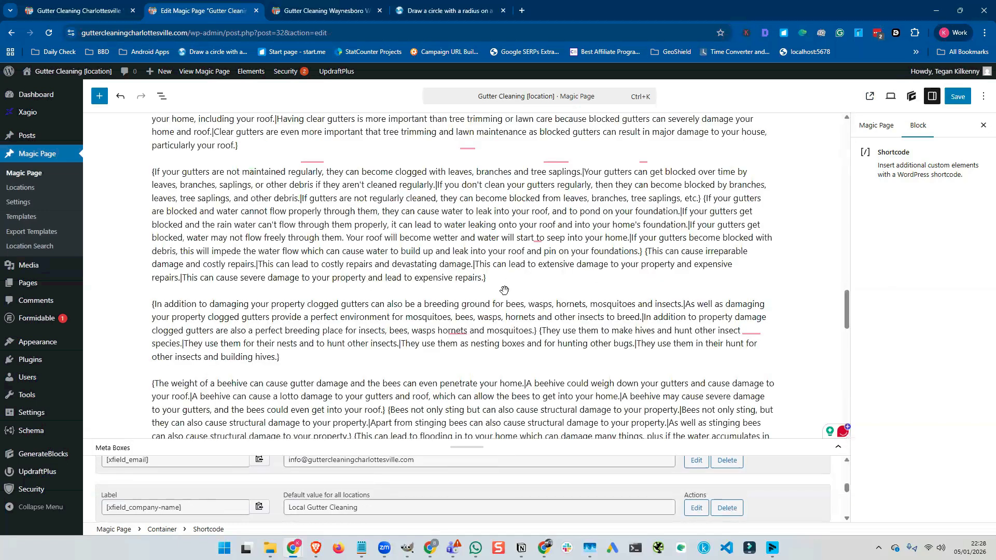
scroll(505, 290, up, 15)
scroll(250, 240, down, 3)
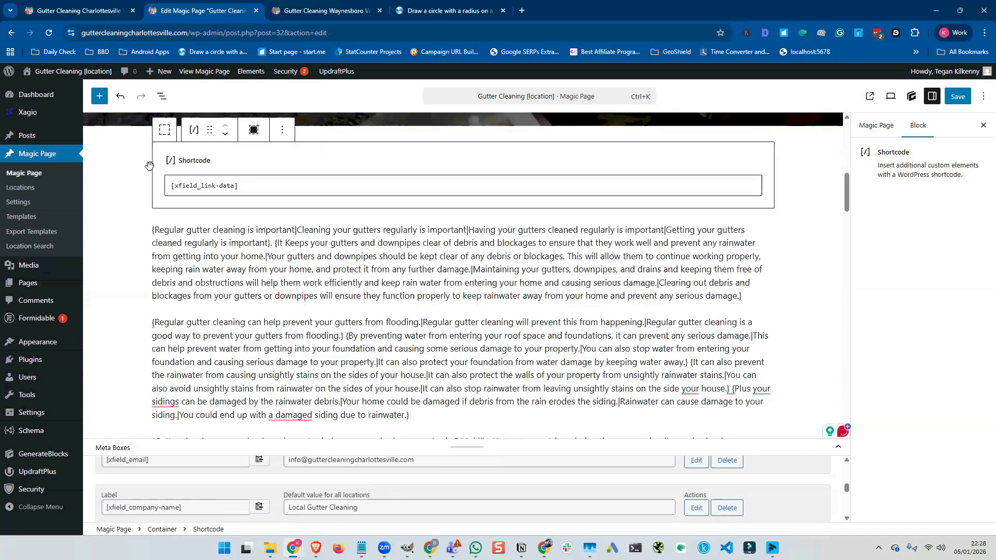
click(958, 99)
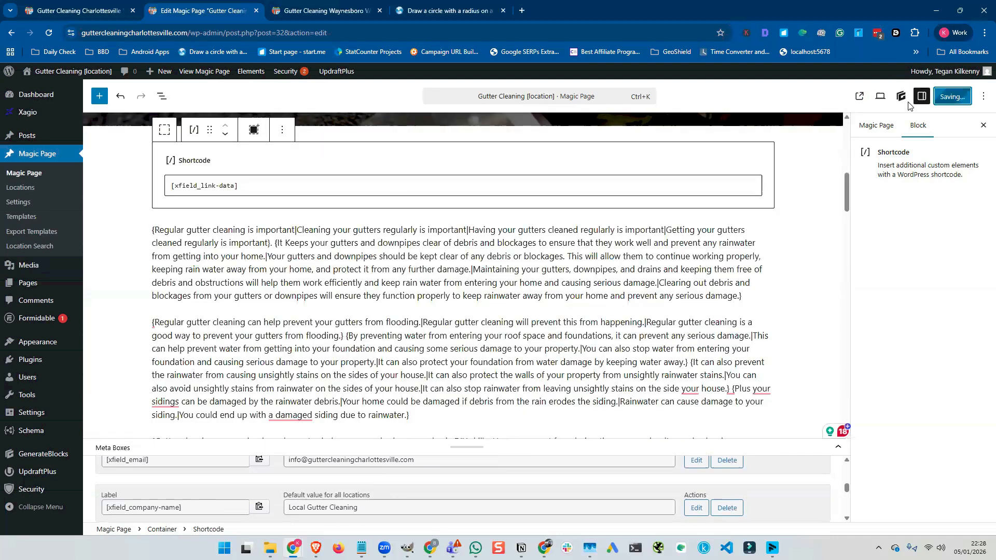
View the live Magic Page and check the heading generated by the link-data xField for Charlottesville
click(870, 99)
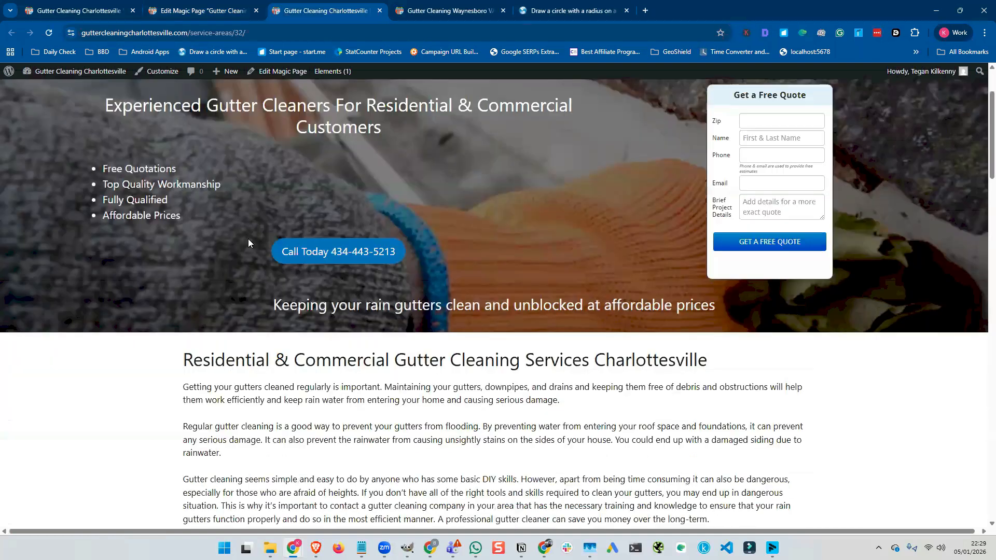
scroll(385, 221, down, 2)
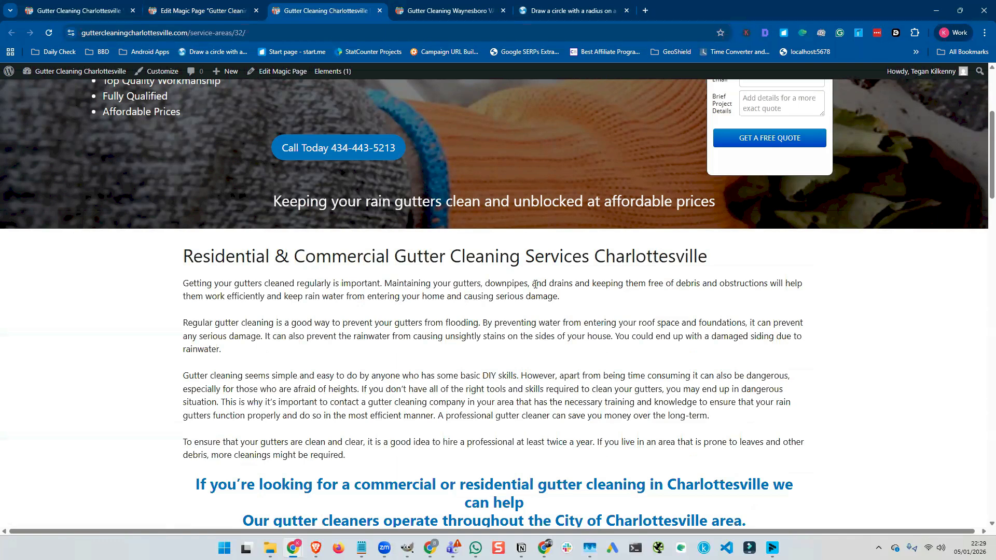
scroll(524, 287, down, 6)
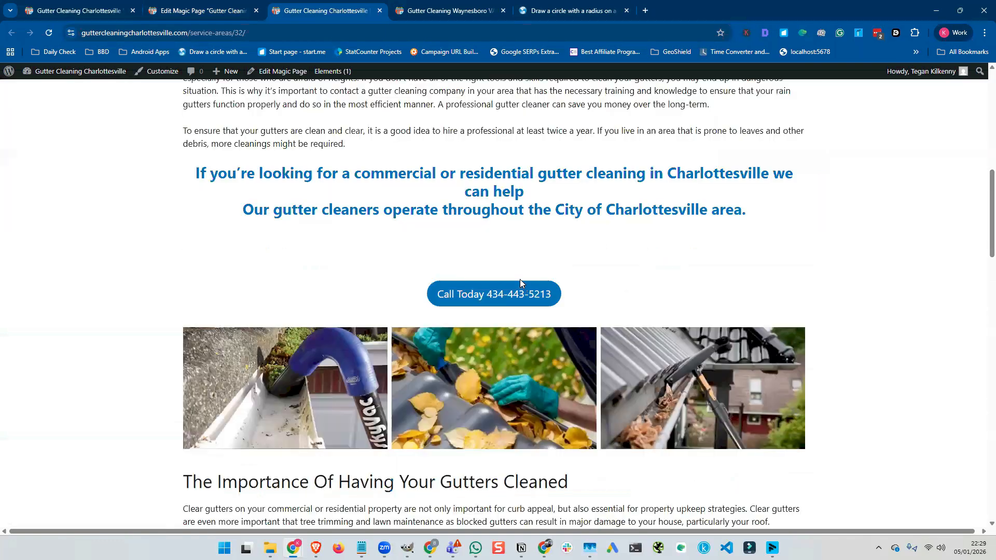
Open the Waynesboro location page from the footer's list of other locations in a new tab and switch to it
scroll(520, 279, down, 1)
scroll(570, 467, down, 15)
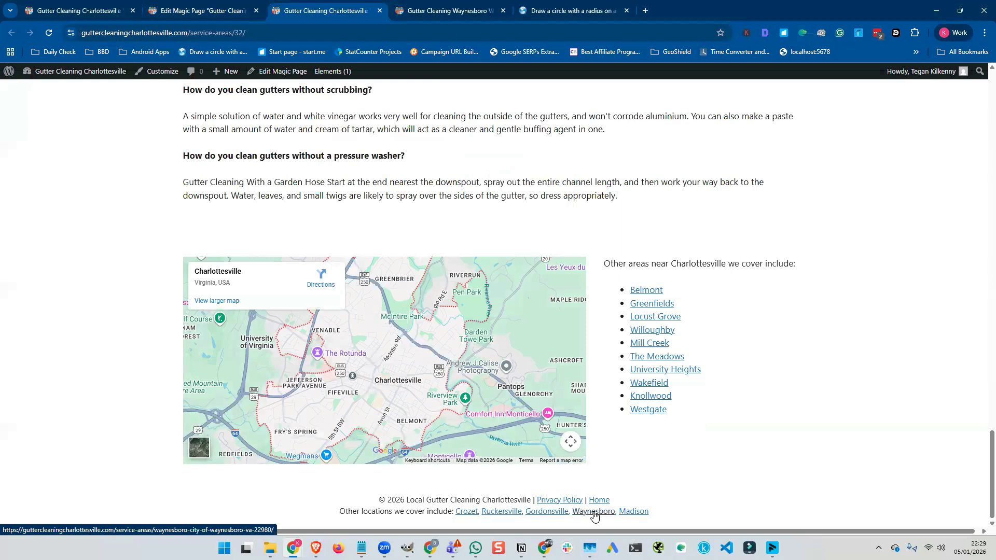
right_click(594, 513)
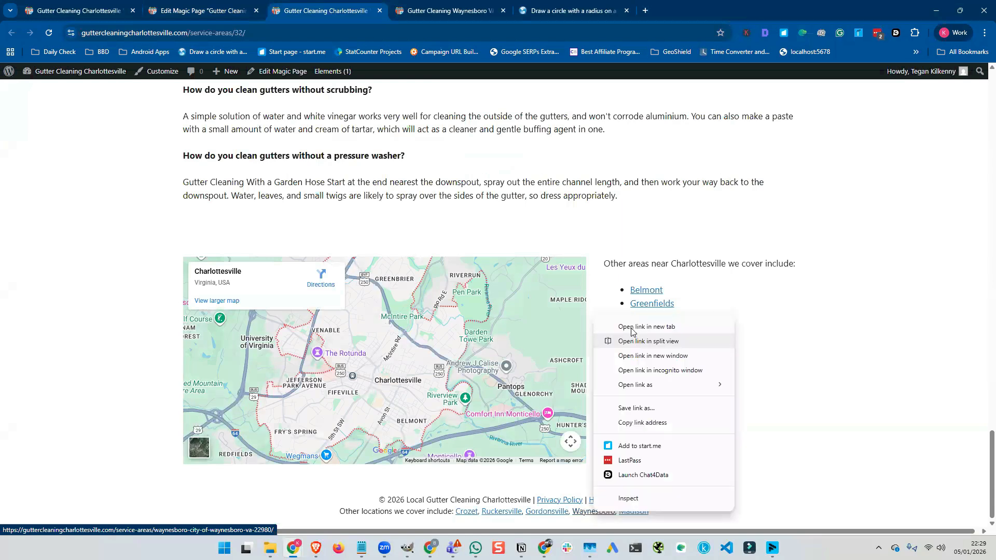
click(633, 327)
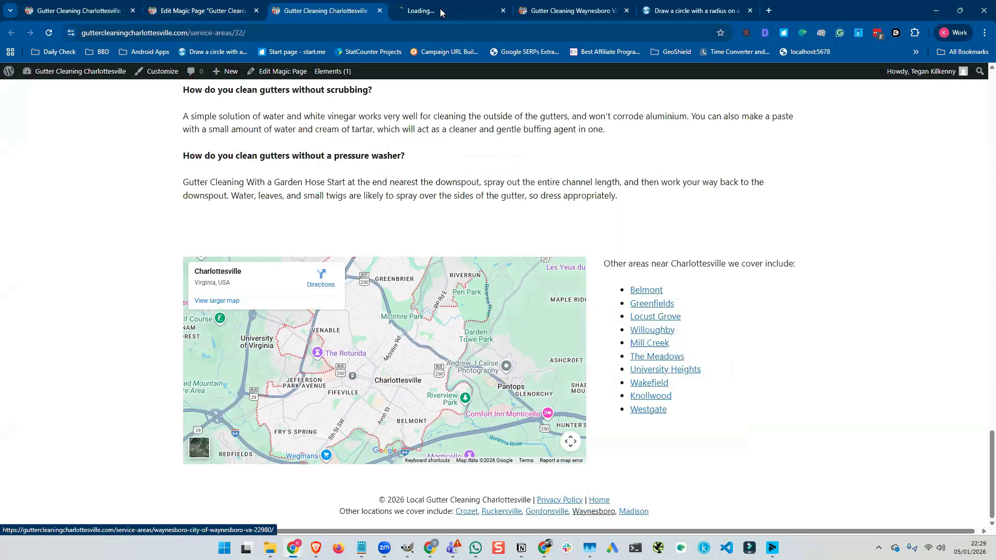
click(440, 8)
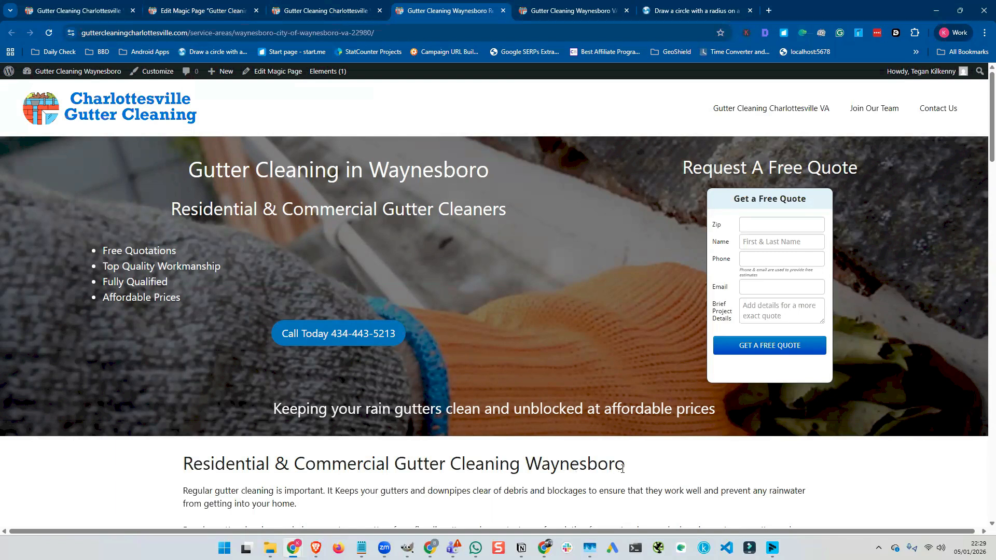
Compare the Waynesboro page's link-data heading with the corresponding heading on the Charlottesville homepage
drag(624, 467, 337, 462)
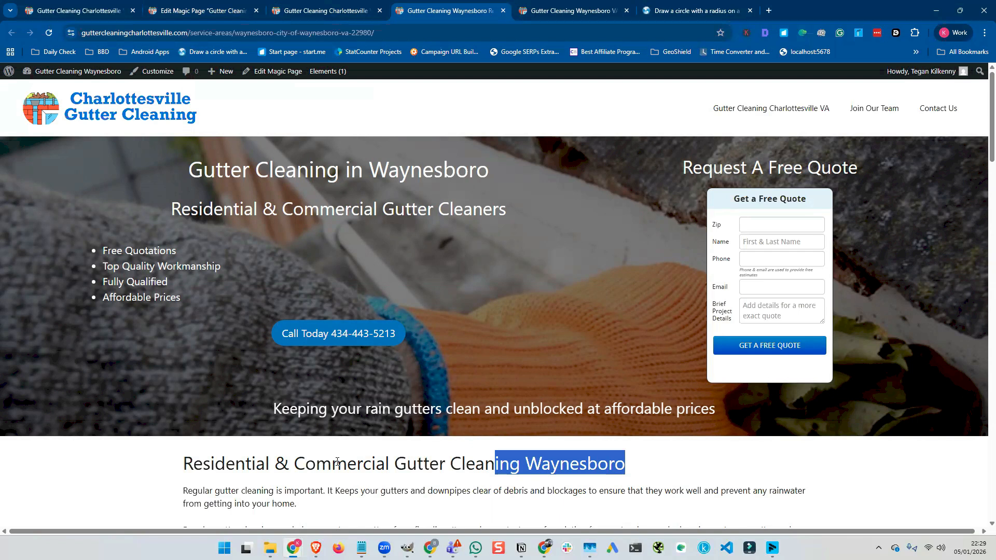
triple_click(338, 462)
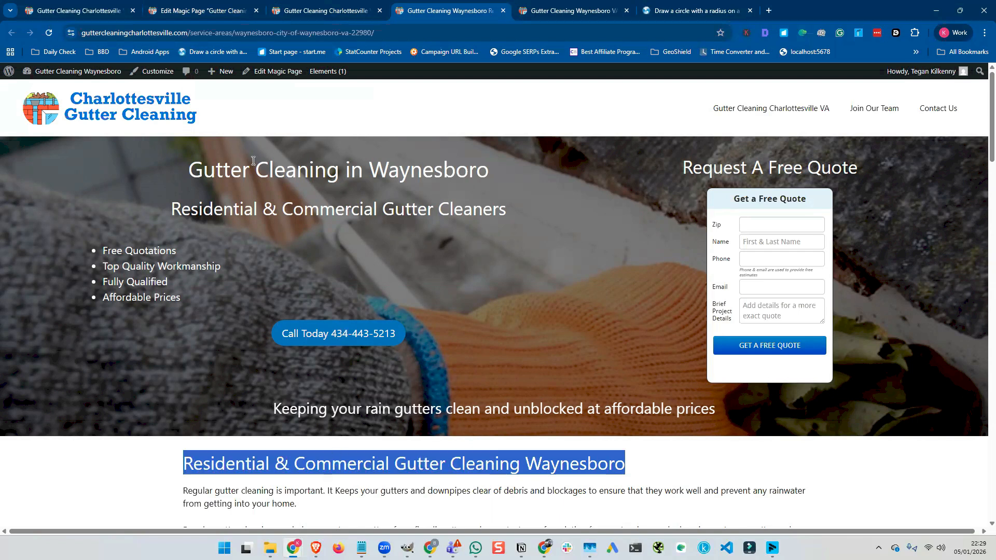
click(97, 10)
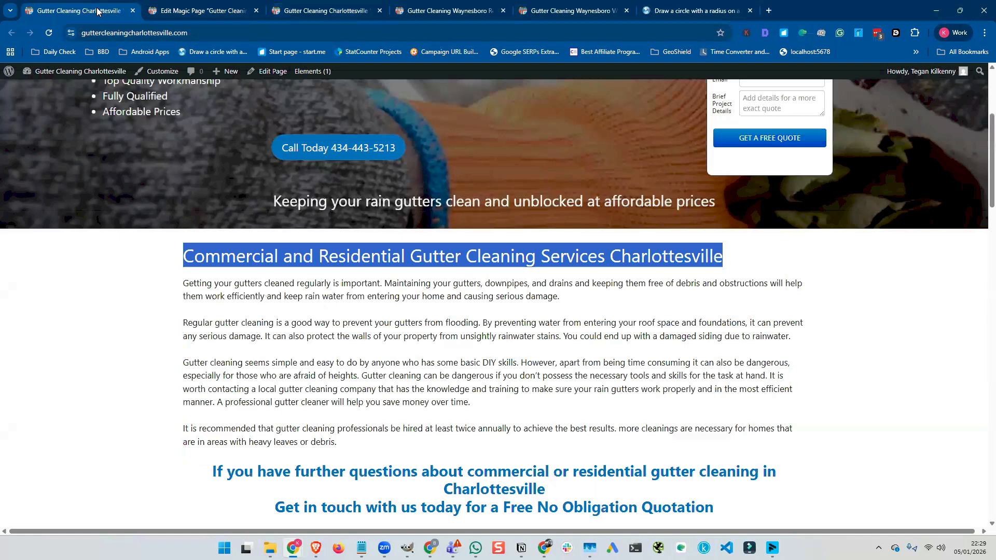
In the link-data xField, wrap the heading text of the Waynesboro custom value in an <a href=""></a> tag inside the h2
click(167, 11)
drag(469, 447, 464, 217)
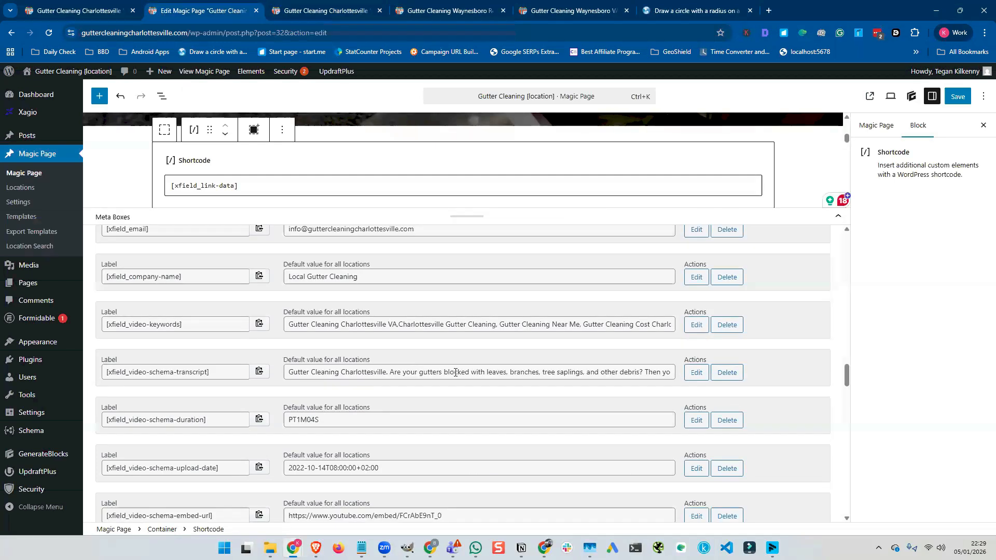
scroll(455, 372, down, 5)
scroll(451, 368, down, 5)
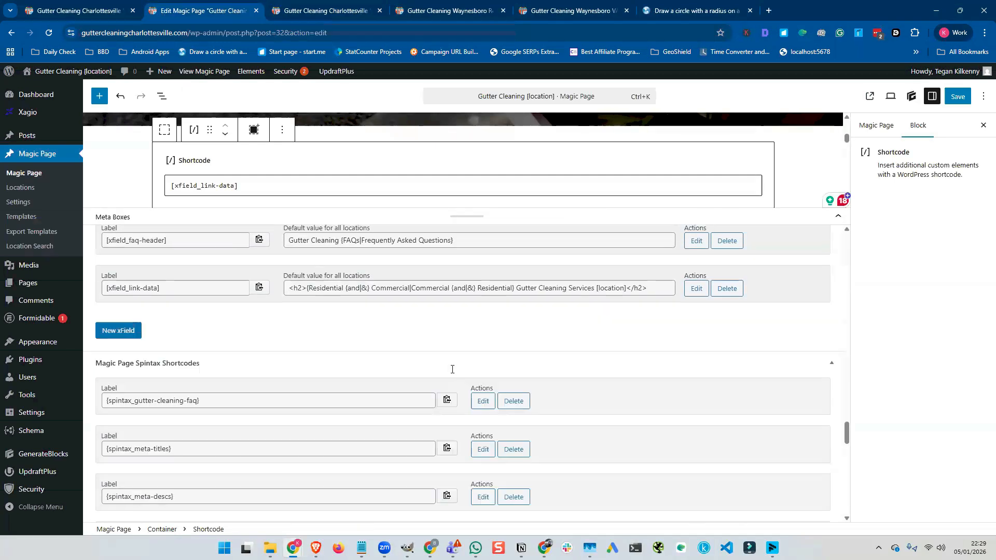
scroll(695, 362, up, 2)
click(695, 364)
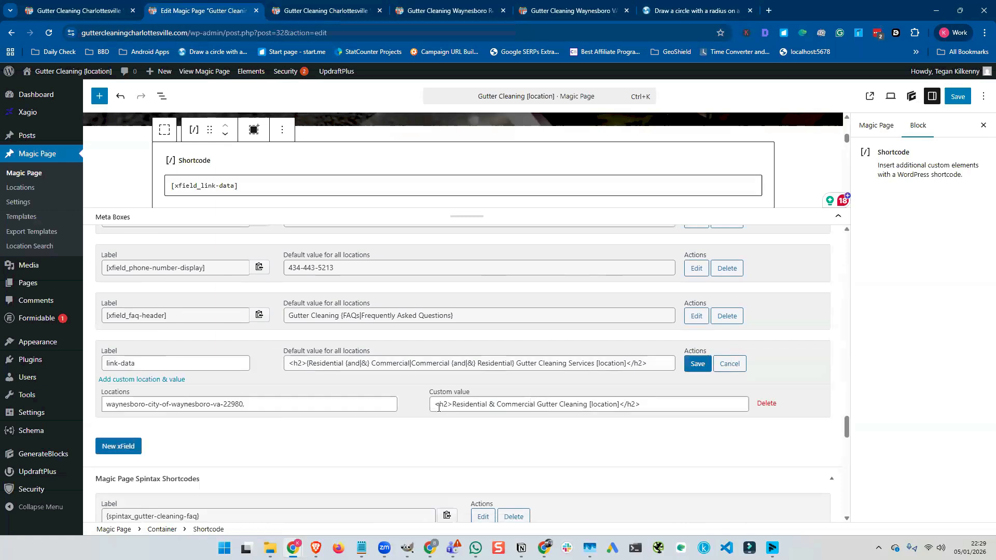
click(451, 404)
text(<a href=)
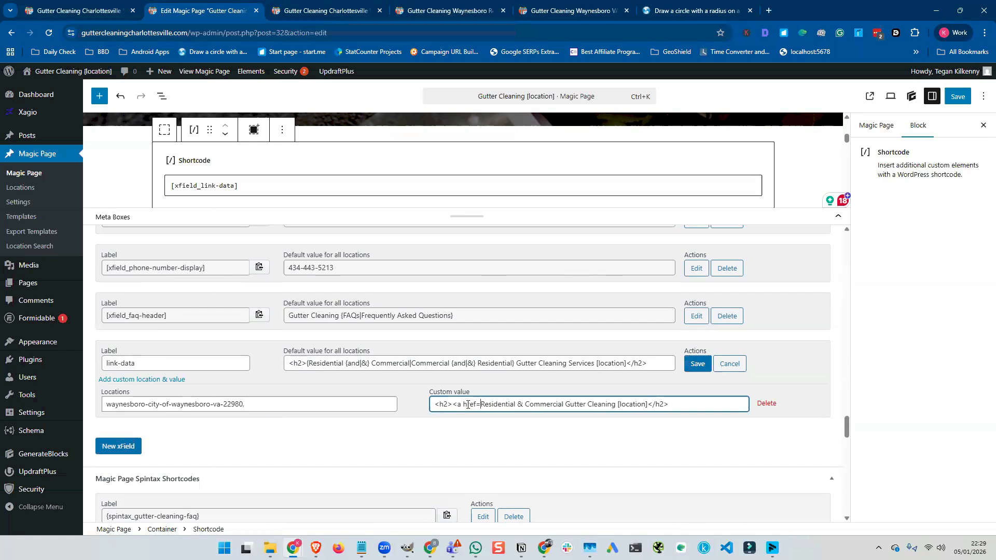
text("")
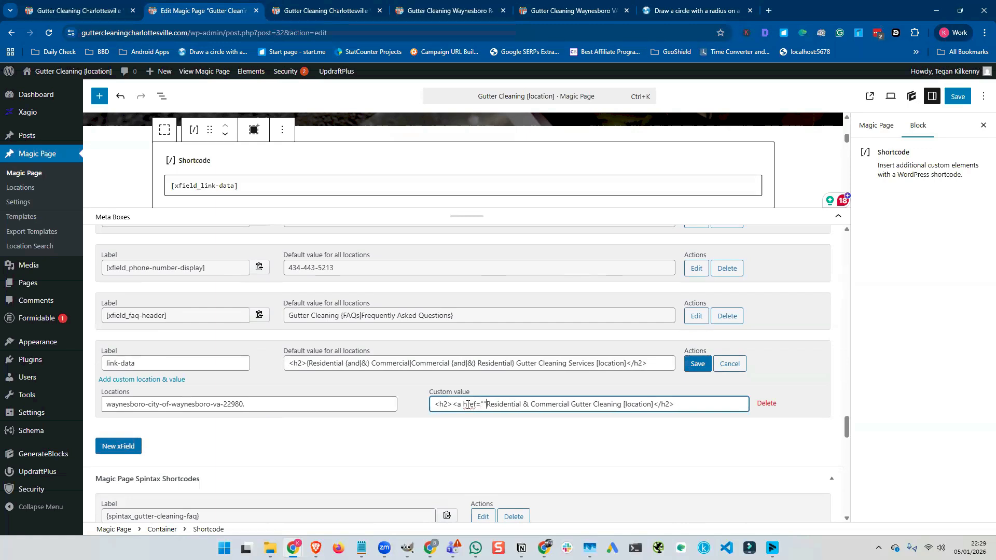
text(>)
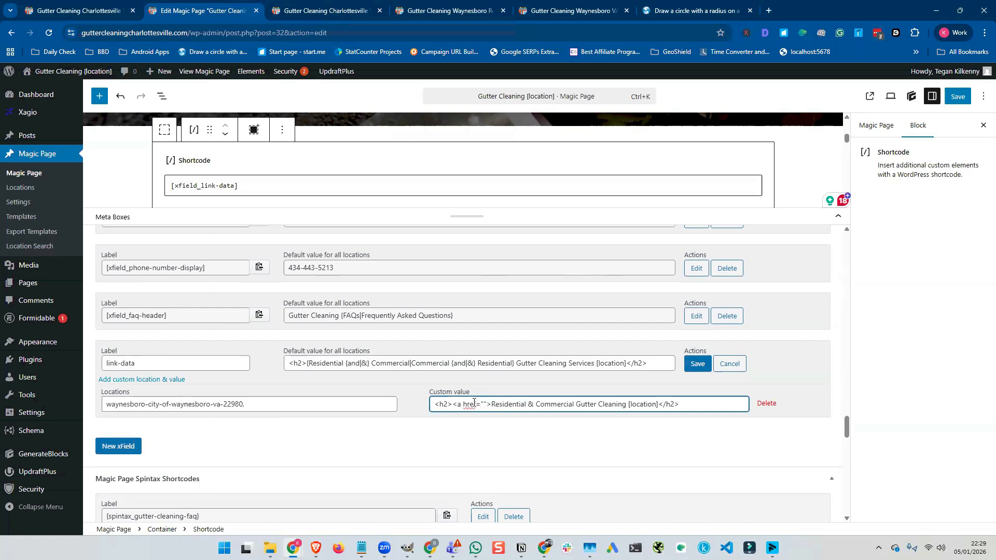
click(658, 405)
text(</a>)
click(417, 11)
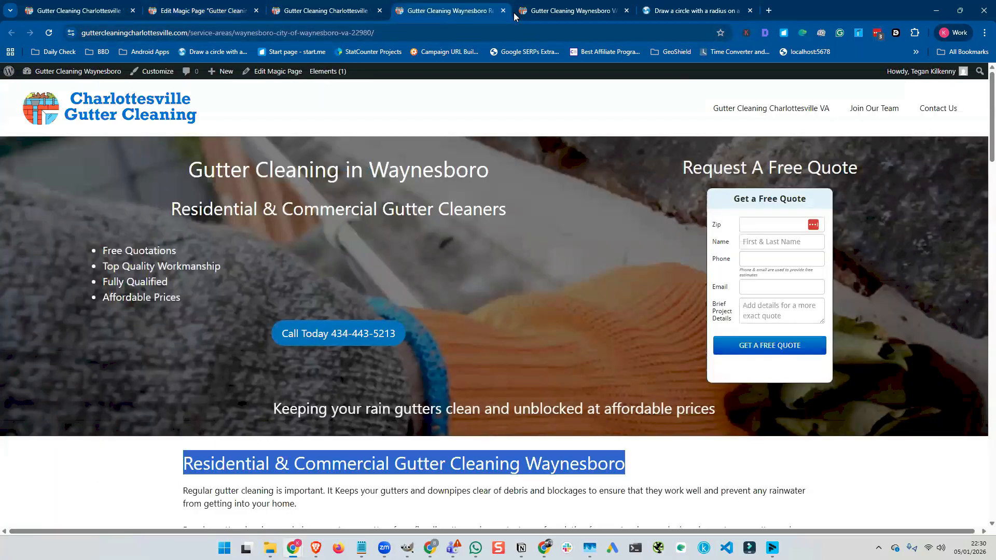
click(536, 11)
click(358, 34)
key(ctrl+c)
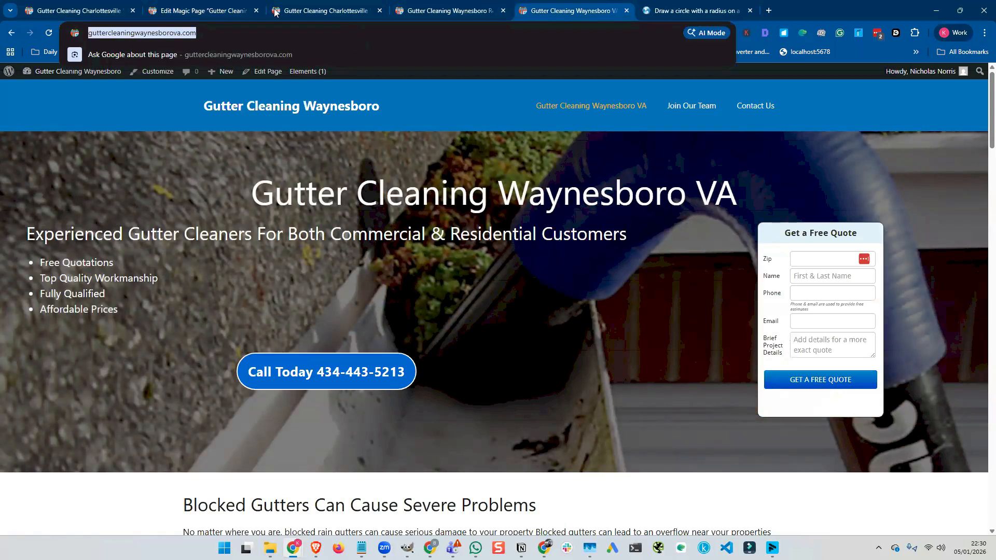
click(210, 11)
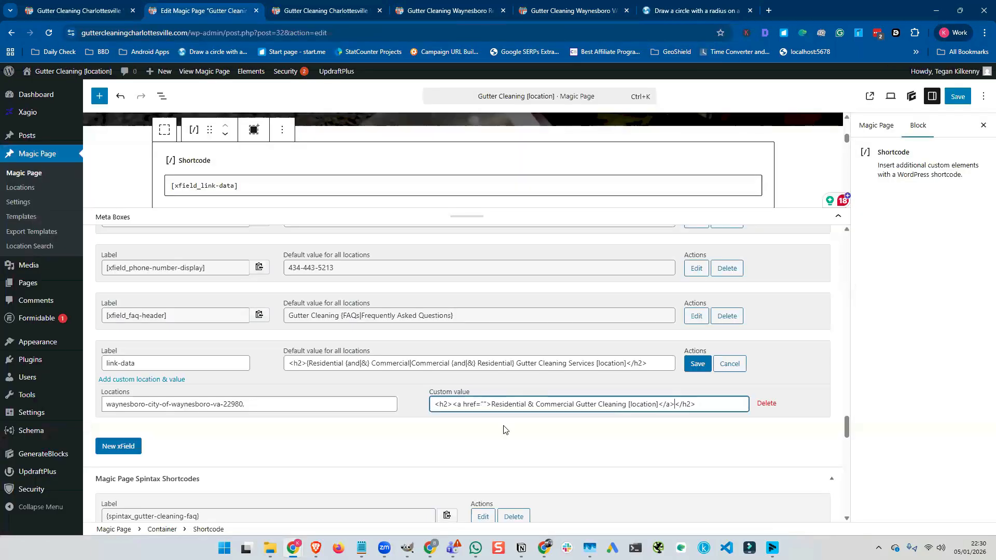
key(Right)
key(ctrl+v)
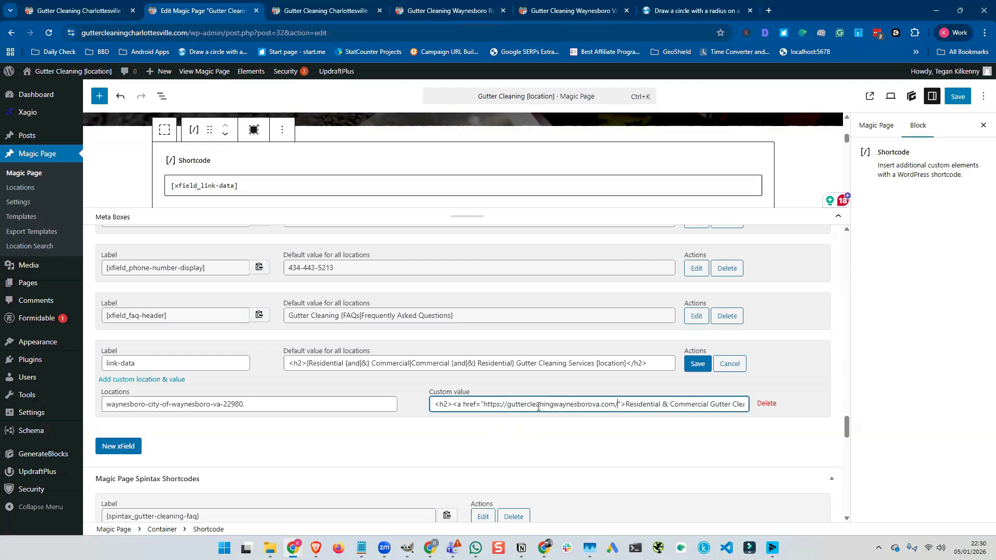
Add target="_blank" to the Waynesboro custom value's link, and save both the xField and the Magic Page
click(621, 408)
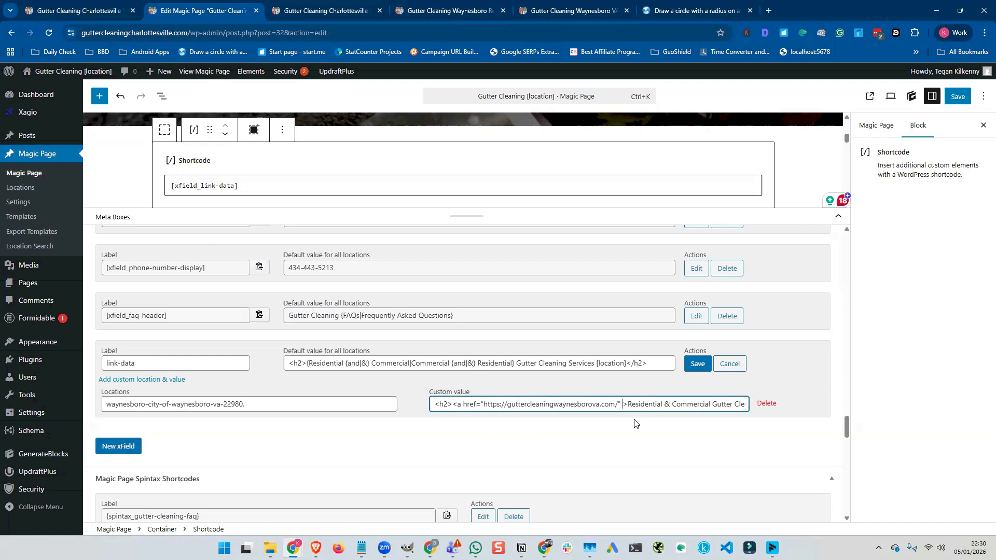
text(target=)
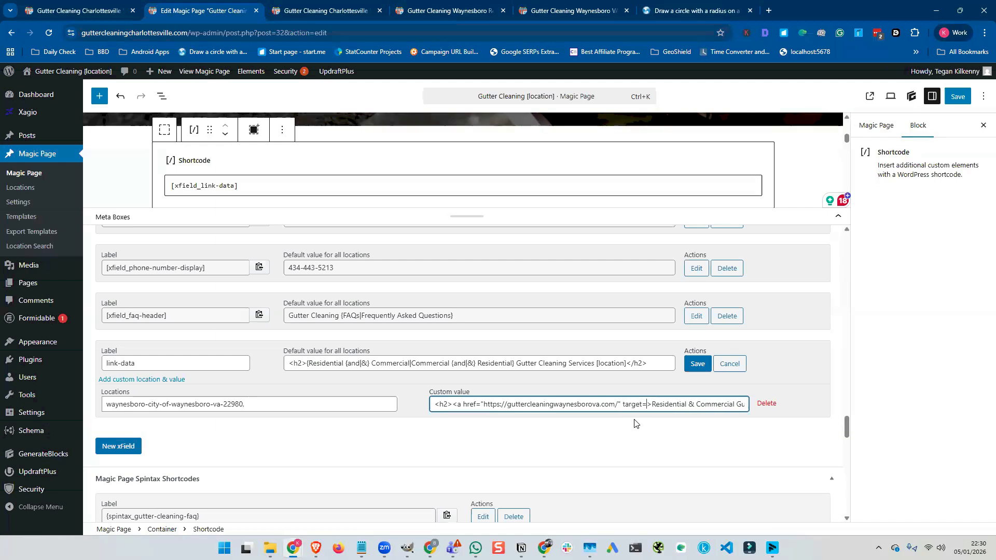
text("_)
text(blank)
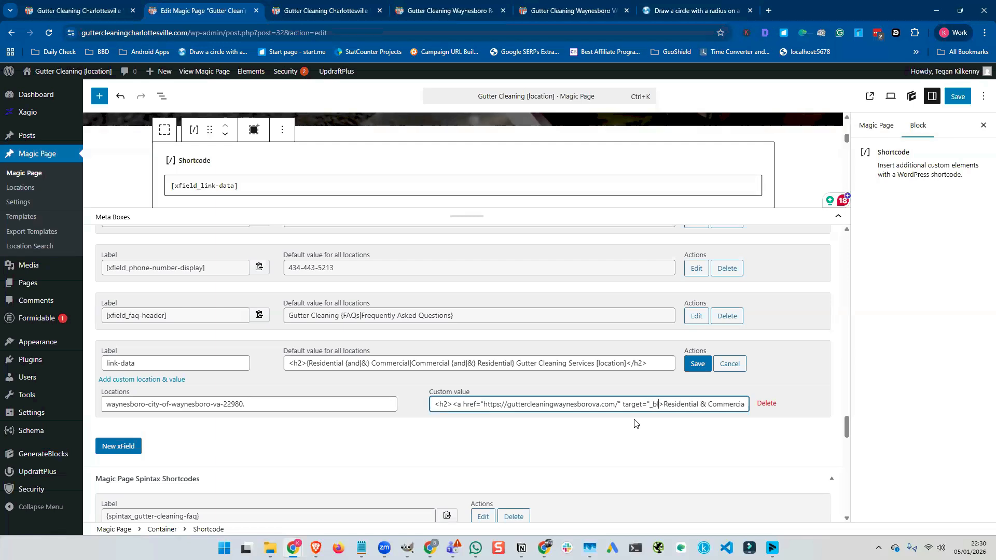
text(")
click(696, 365)
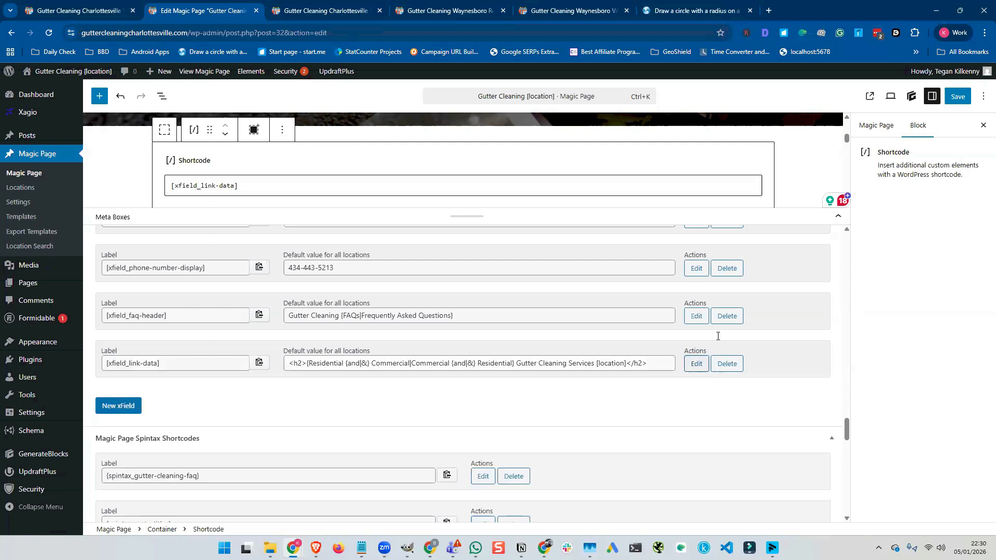
click(955, 97)
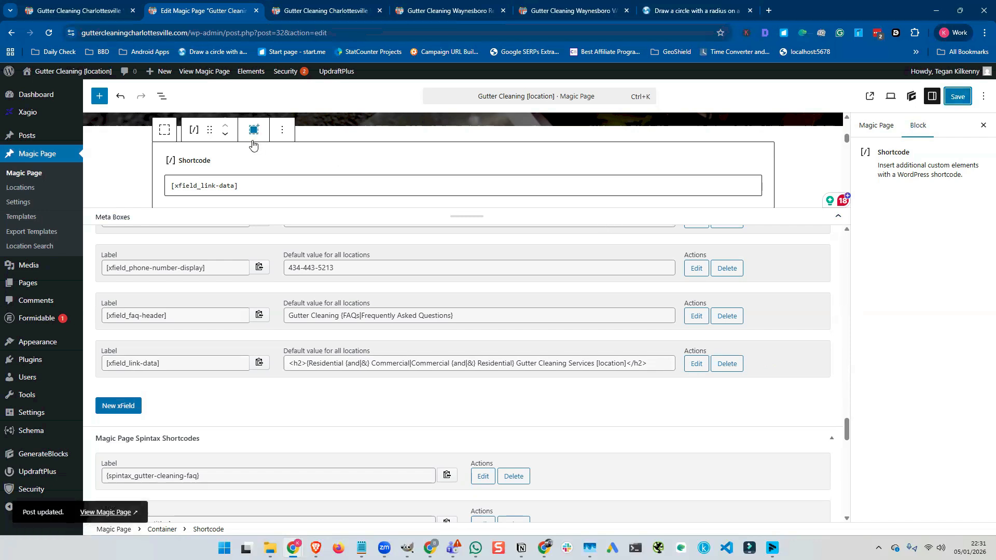
Reload the Waynesboro location page and test the link in its Residential & Commercial Gutter Cleaning Waynesboro heading
click(335, 11)
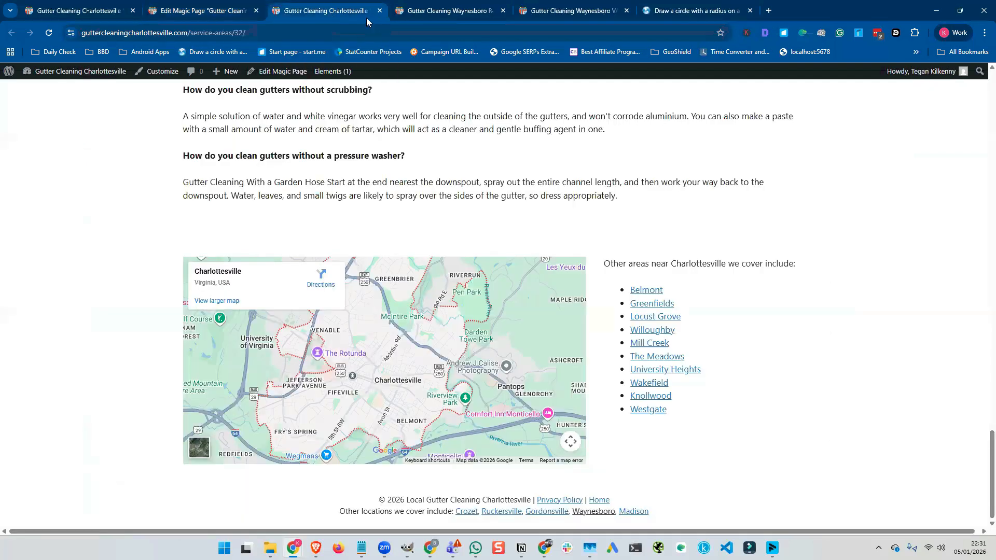
click(430, 11)
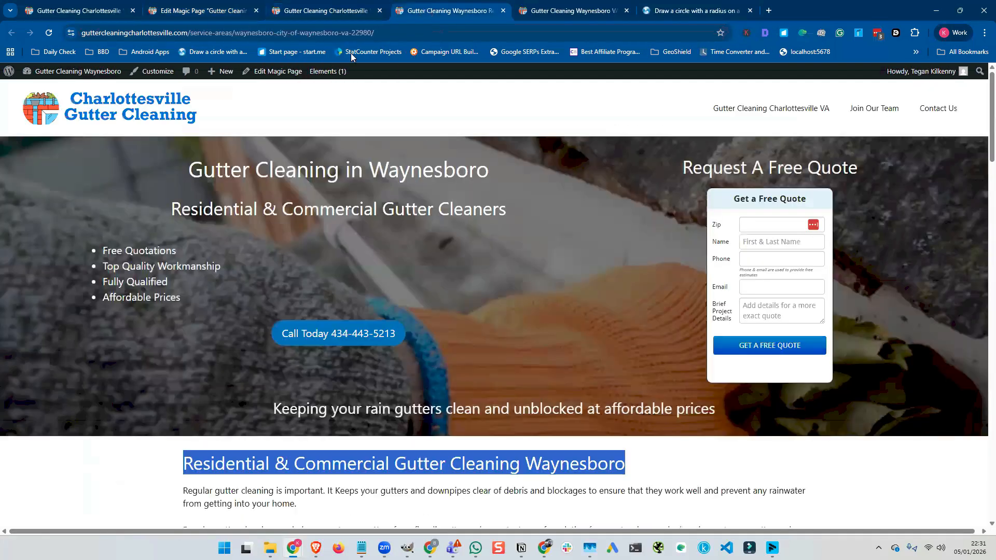
click(132, 470)
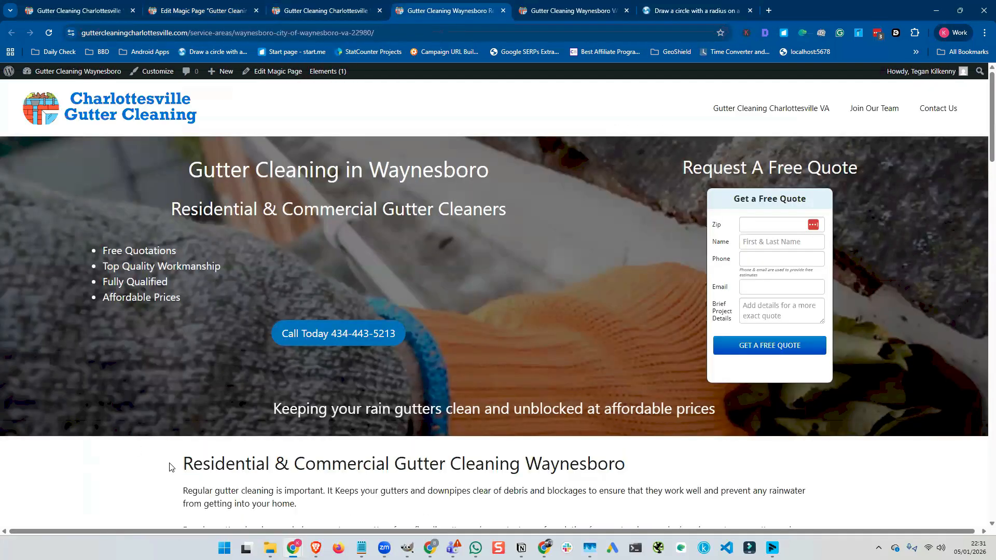
drag(626, 464, 184, 467)
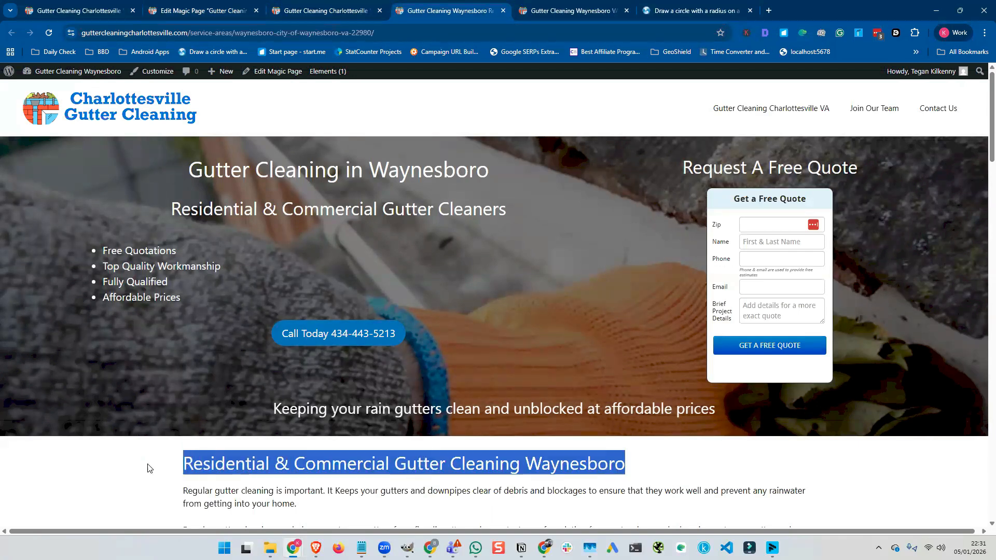
click(49, 33)
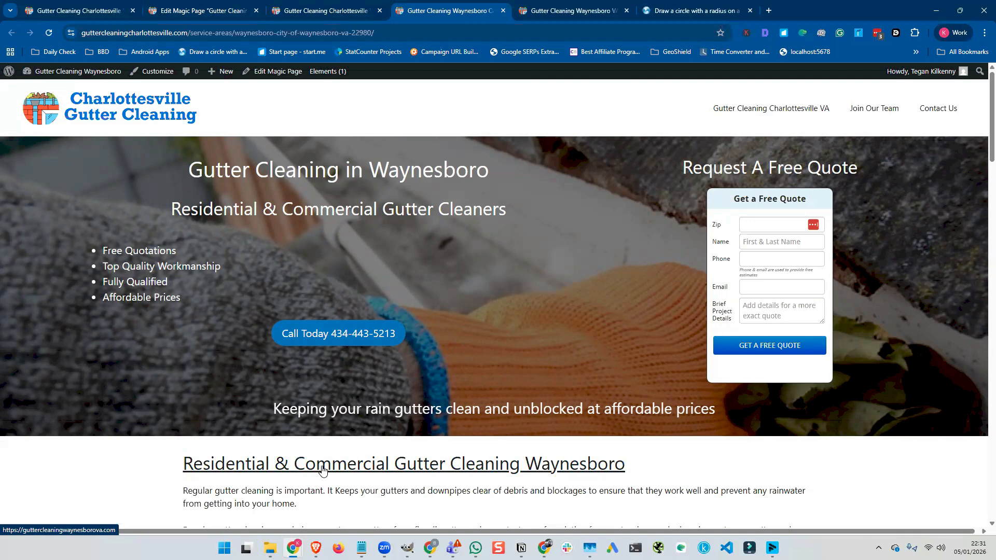
click(322, 470)
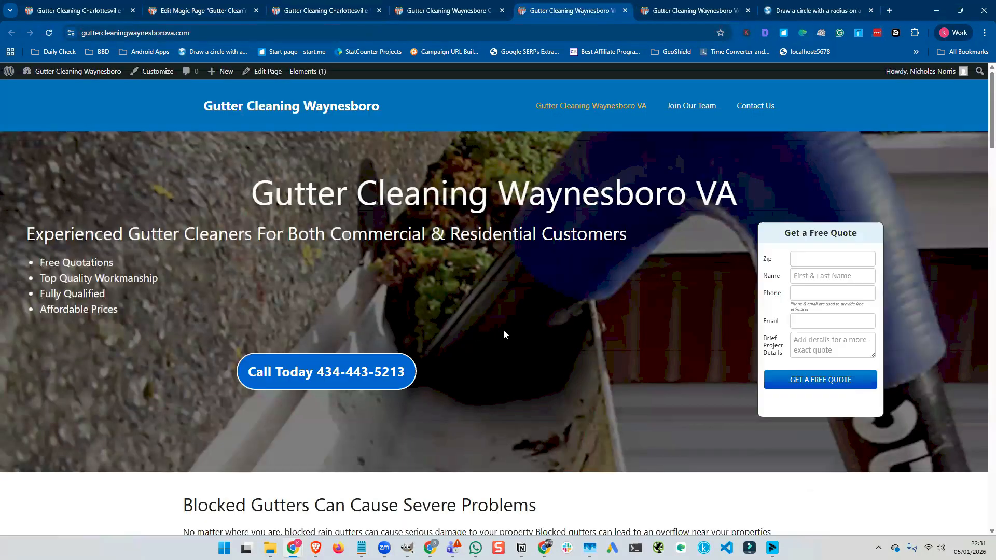
Revisit the Waynesboro location page's linked heading and review the content of the guttercleaningwaynesborova.com homepage it points to
click(458, 10)
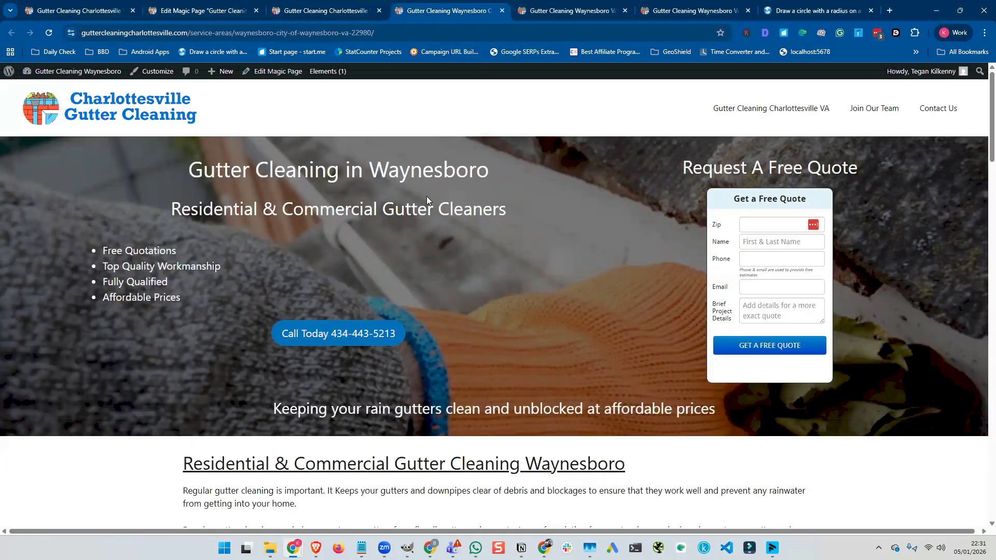
click(556, 10)
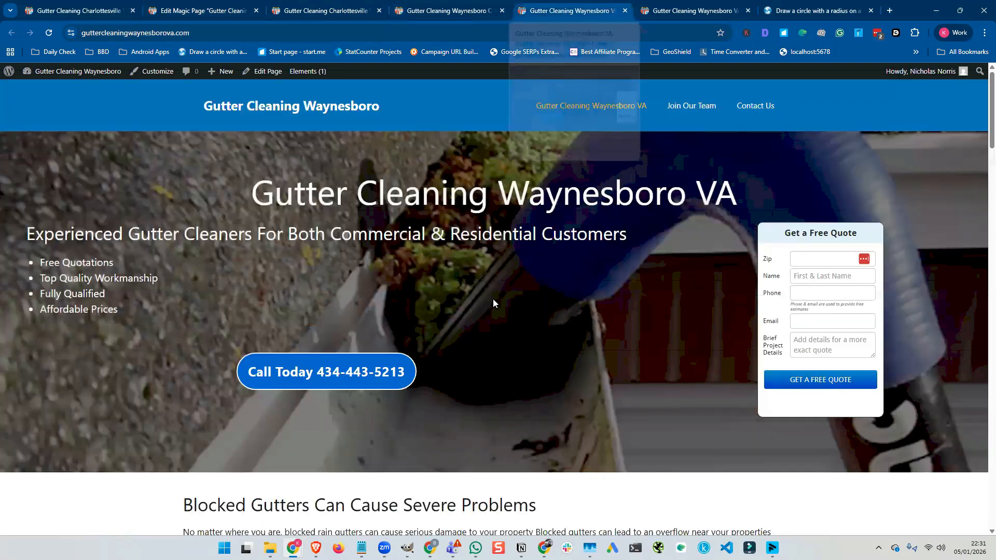
scroll(500, 309, down, 2)
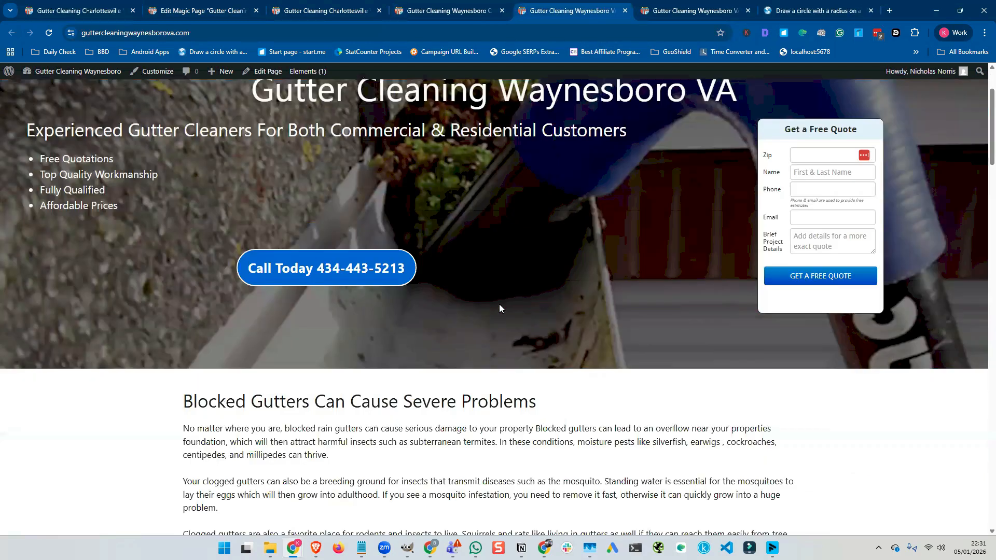
scroll(499, 308, down, 1)
scroll(482, 187, up, 3)
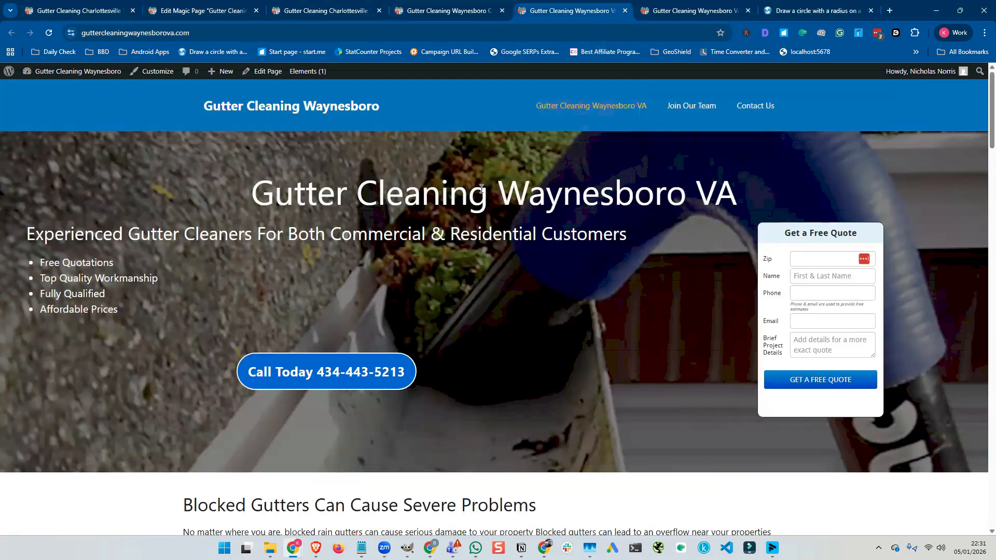
scroll(481, 189, down, 2)
scroll(477, 194, down, 4)
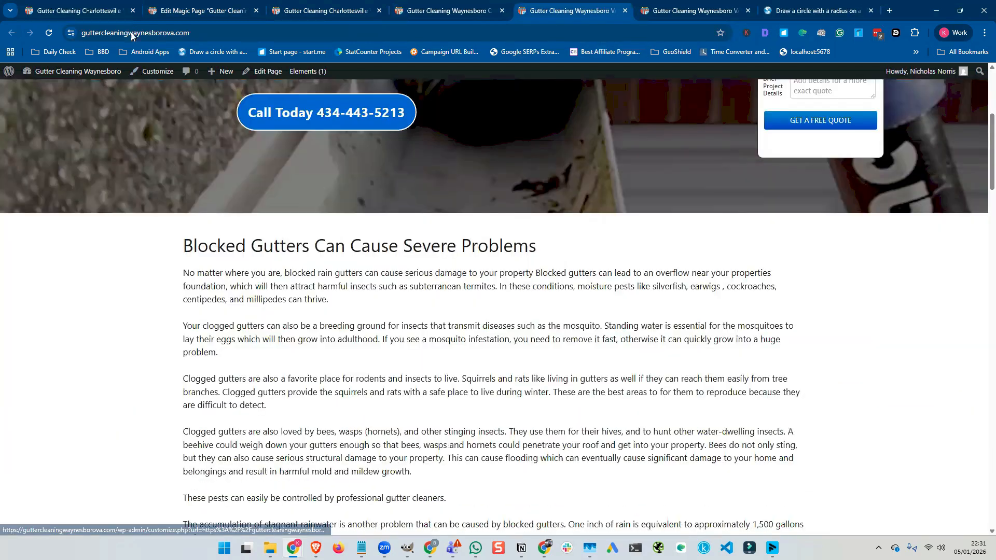
click(131, 32)
click(485, 268)
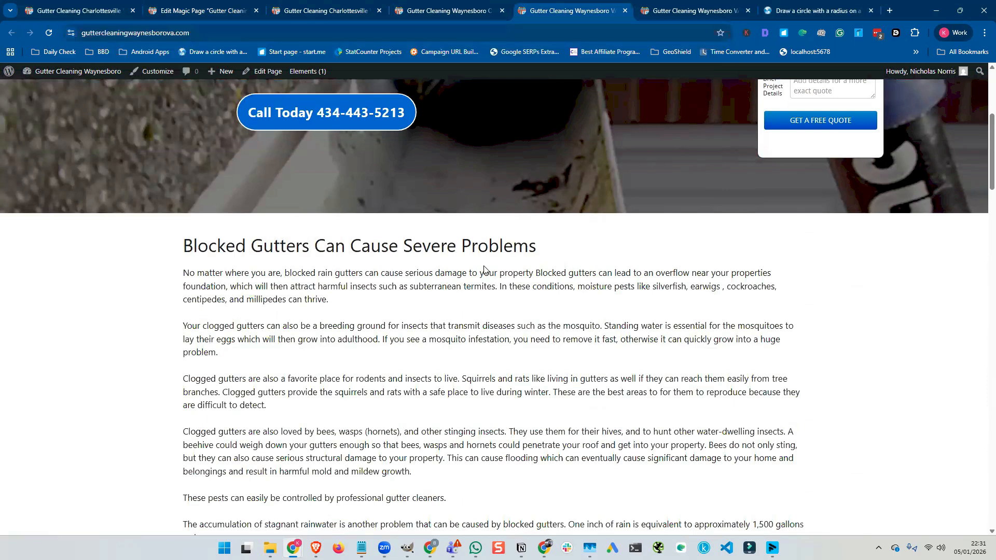
scroll(484, 268, down, 8)
scroll(480, 267, down, 8)
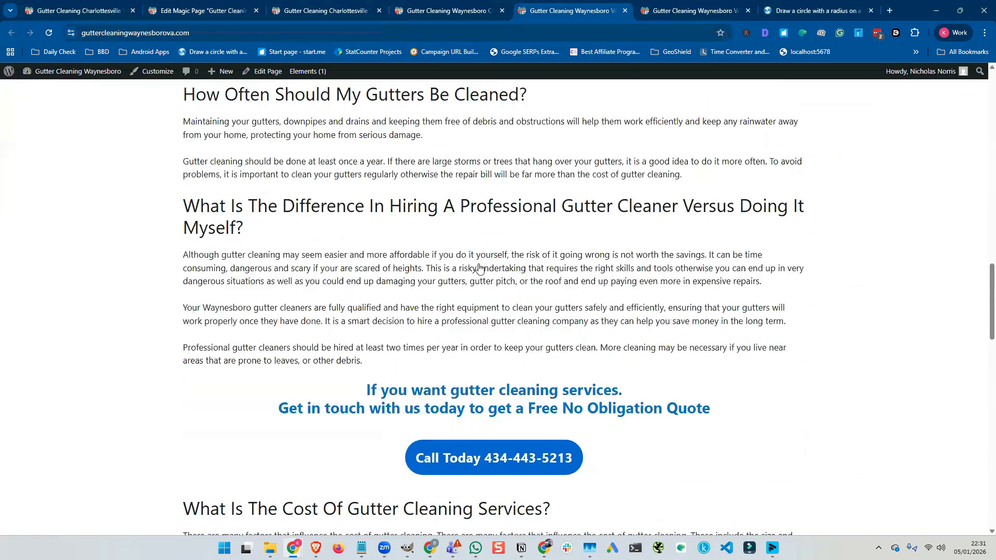
scroll(480, 267, up, 5)
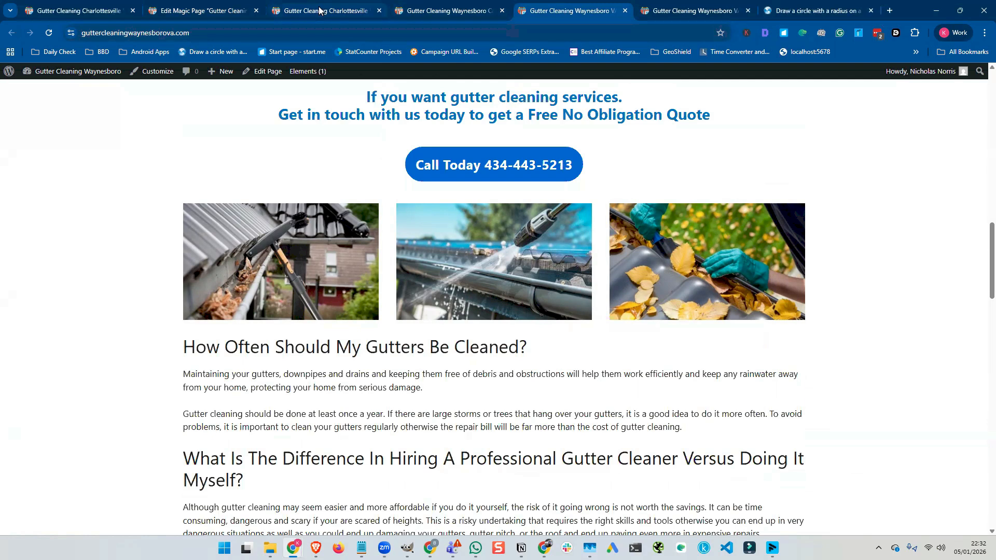